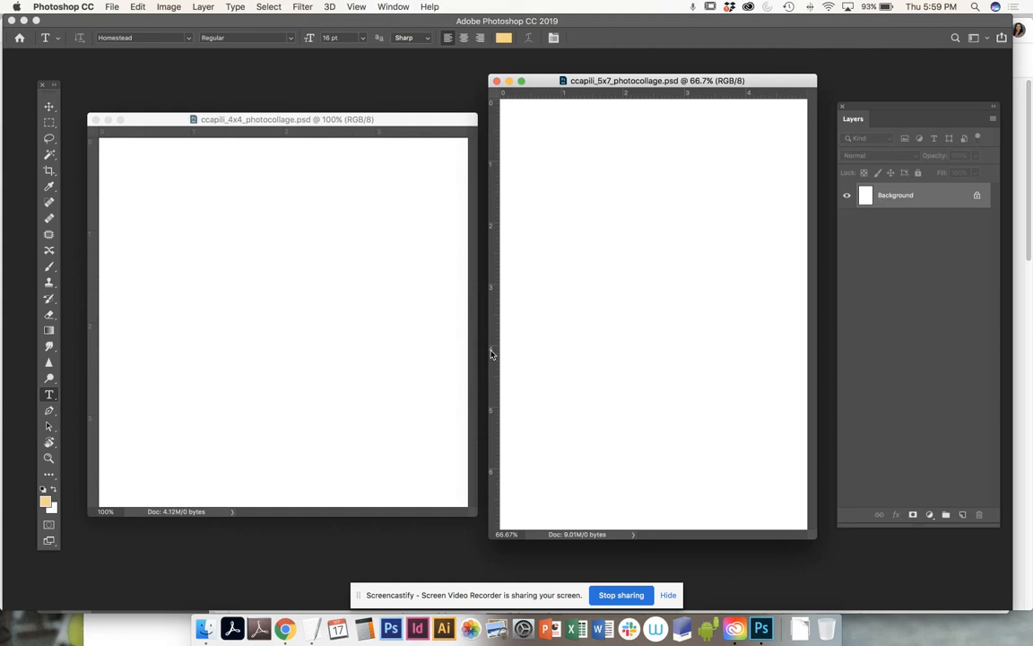
Close the 4x4 photo collage document and open all nine JPG images from the jour315images folder.
click(96, 120)
click(96, 120)
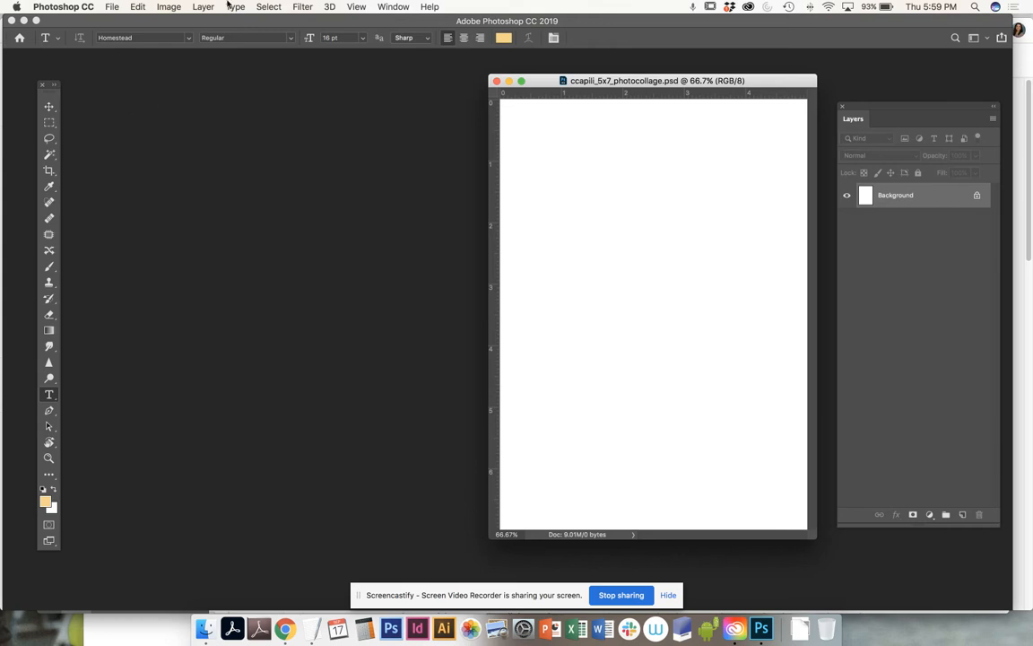
click(113, 7)
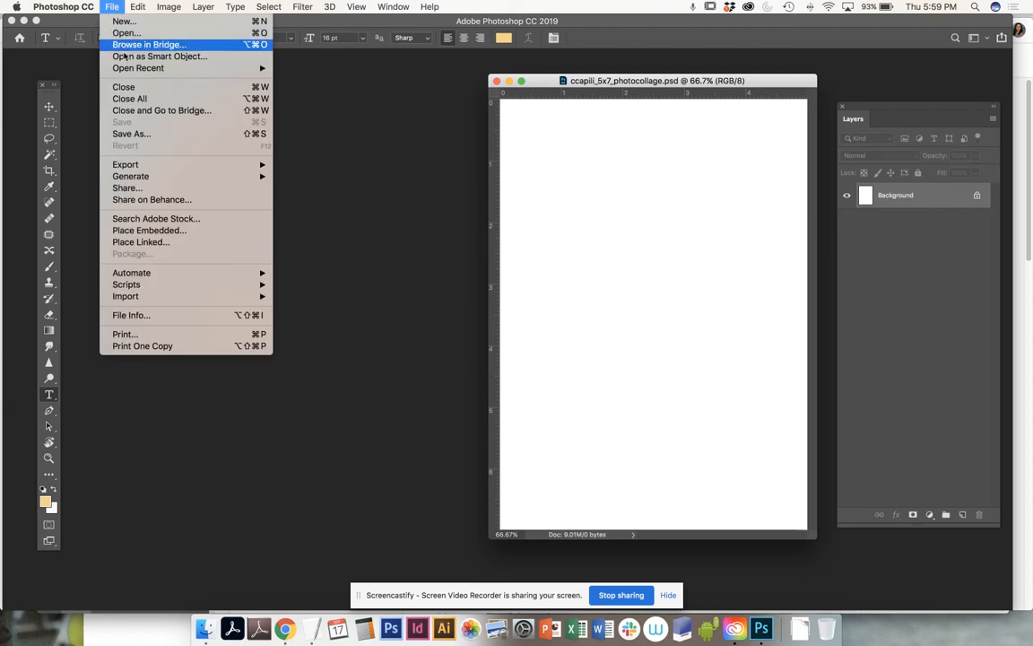
click(126, 33)
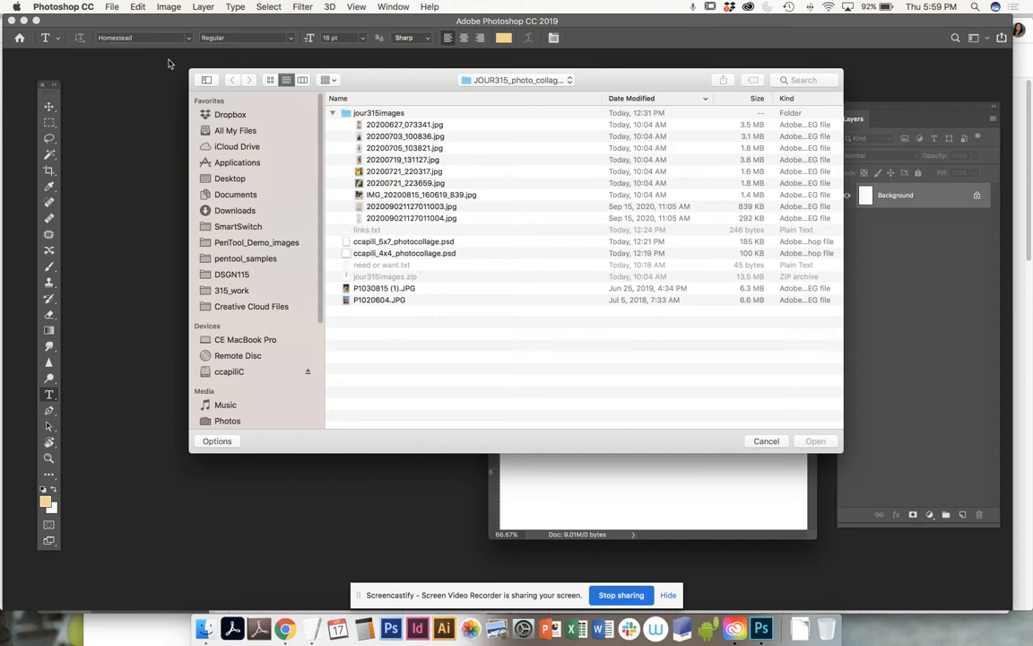
drag(386, 80, 308, 83)
click(339, 127)
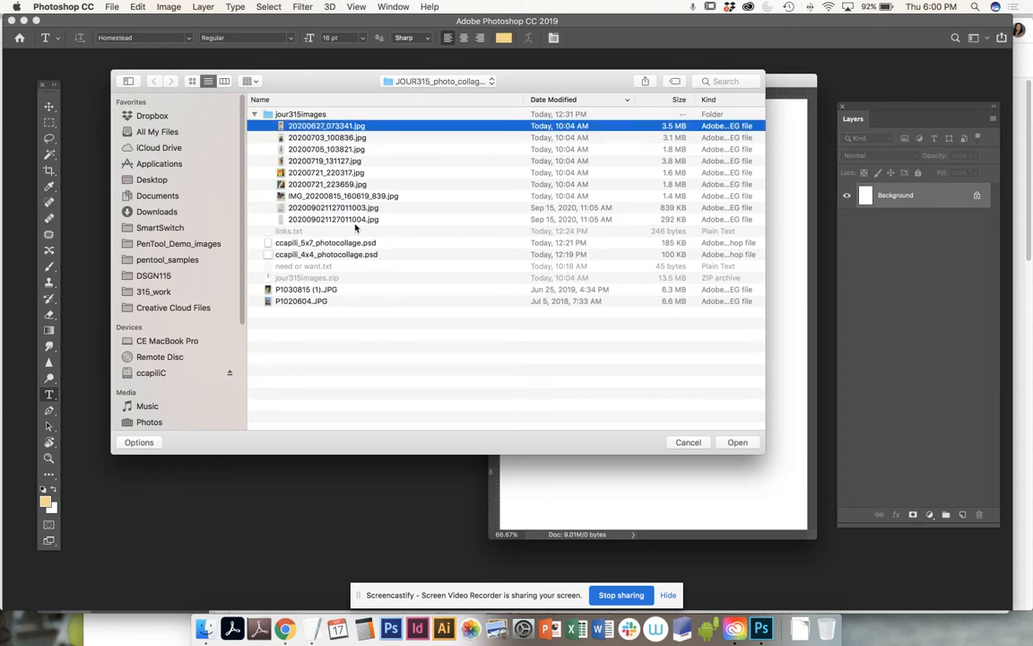
shift+click(342, 221)
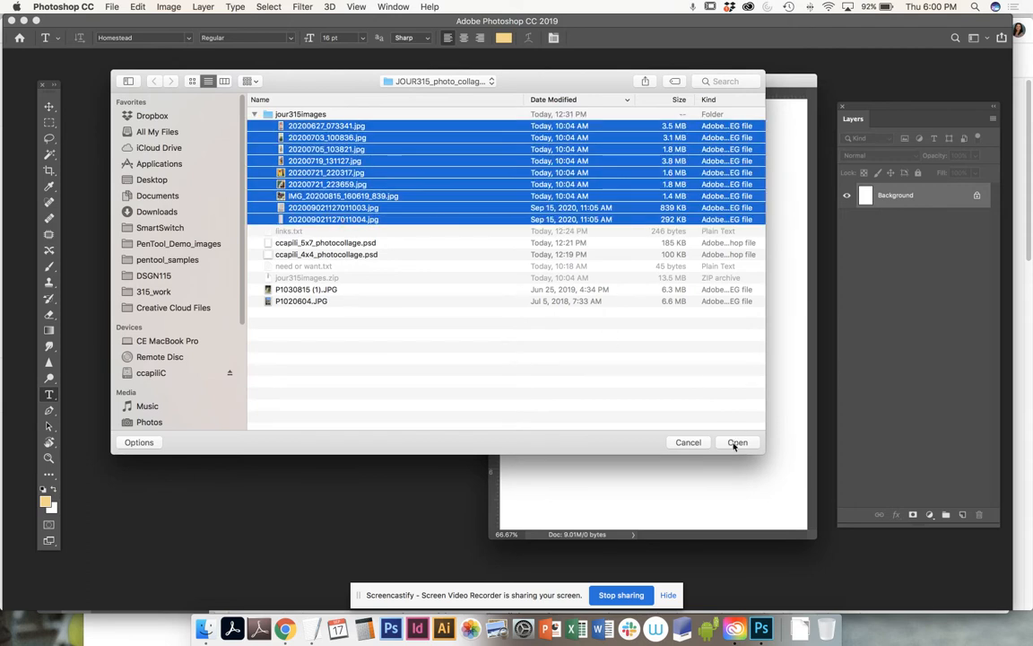
click(736, 443)
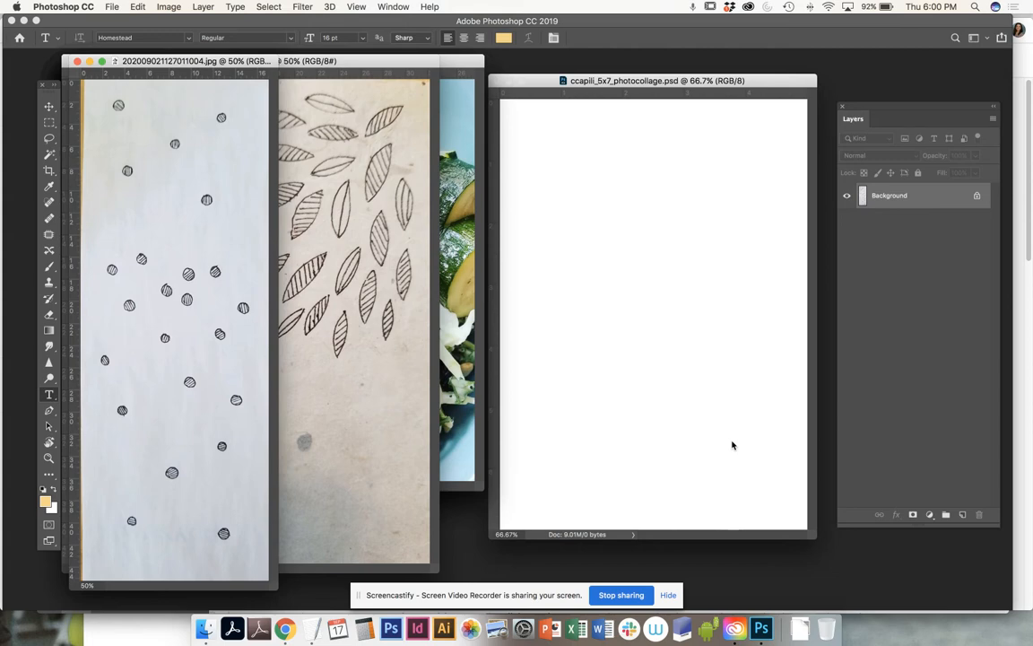
Spread apart the windows of the two ink drawings, IMG_20200815_160619_839.jpg and 20200721_223659.jpg.
drag(208, 62, 436, 130)
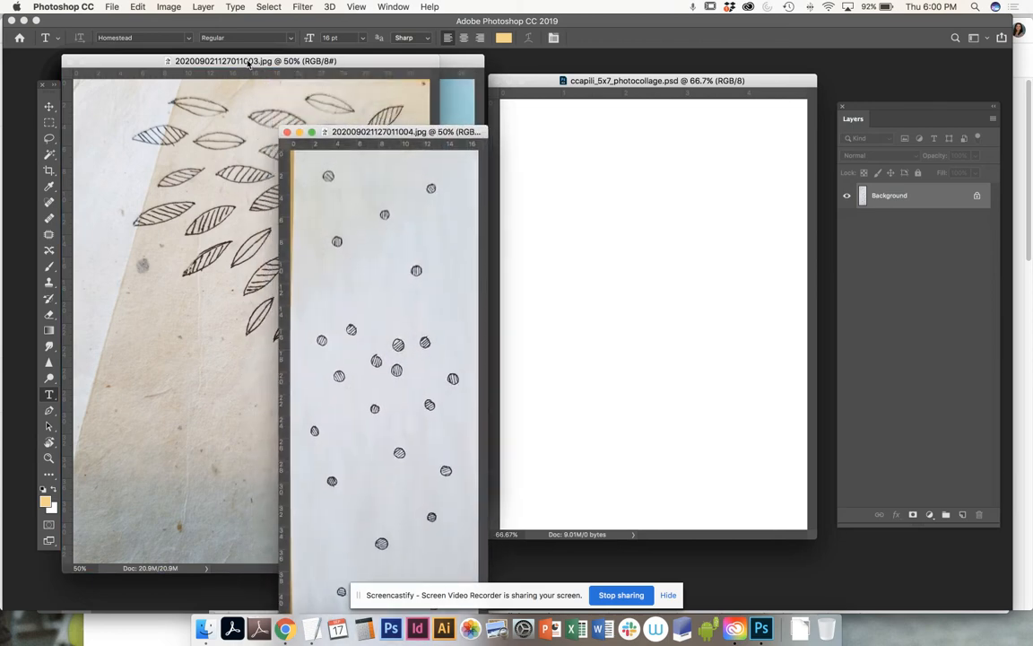
drag(235, 60, 221, 96)
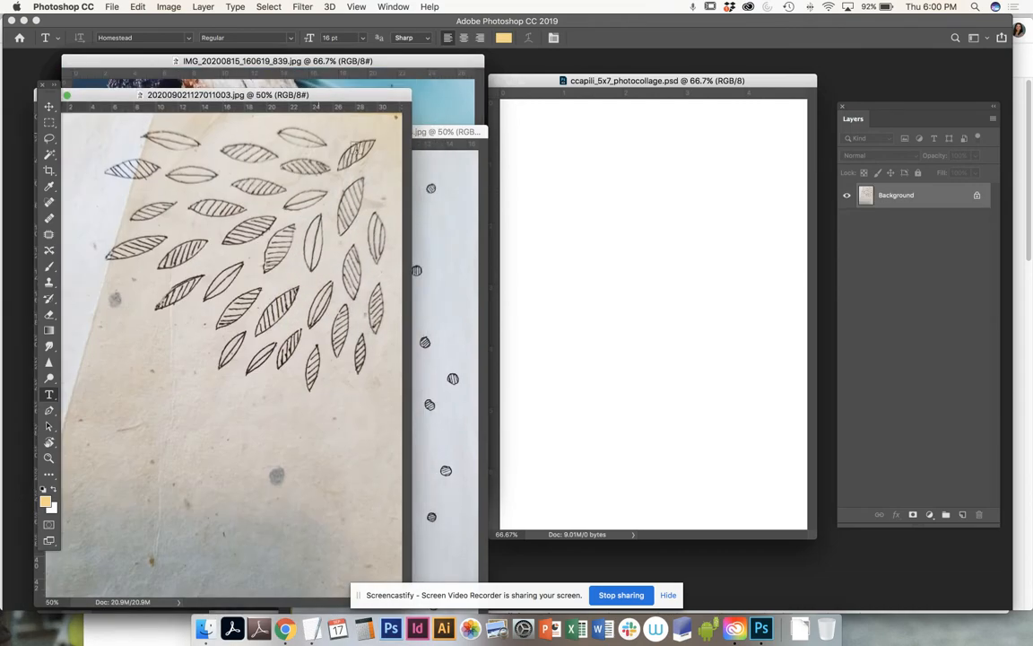
click(437, 132)
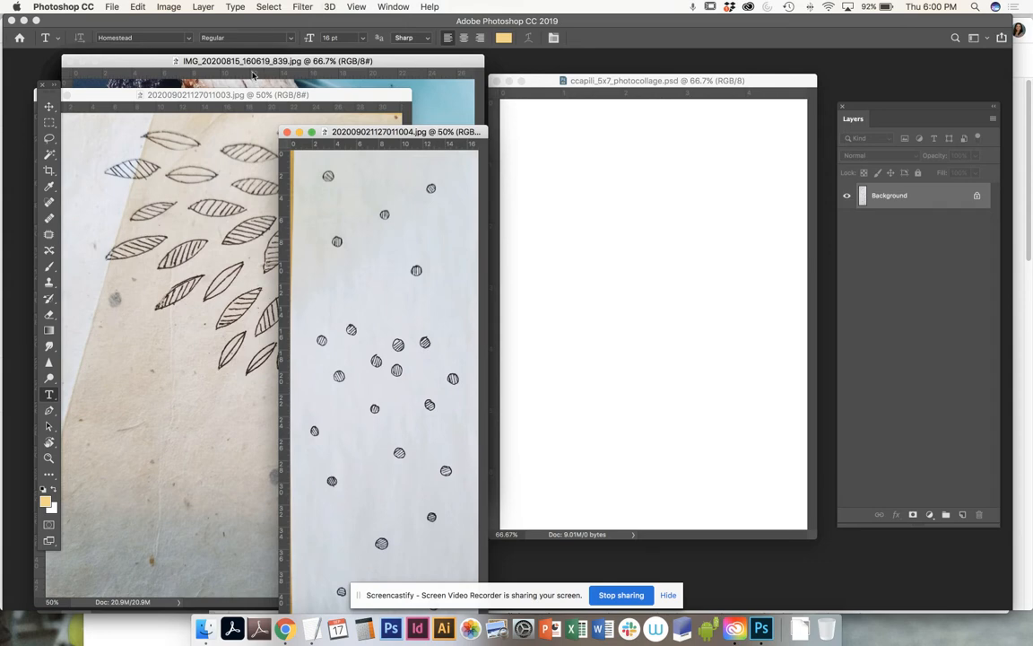
drag(230, 61, 276, 235)
drag(246, 63, 322, 187)
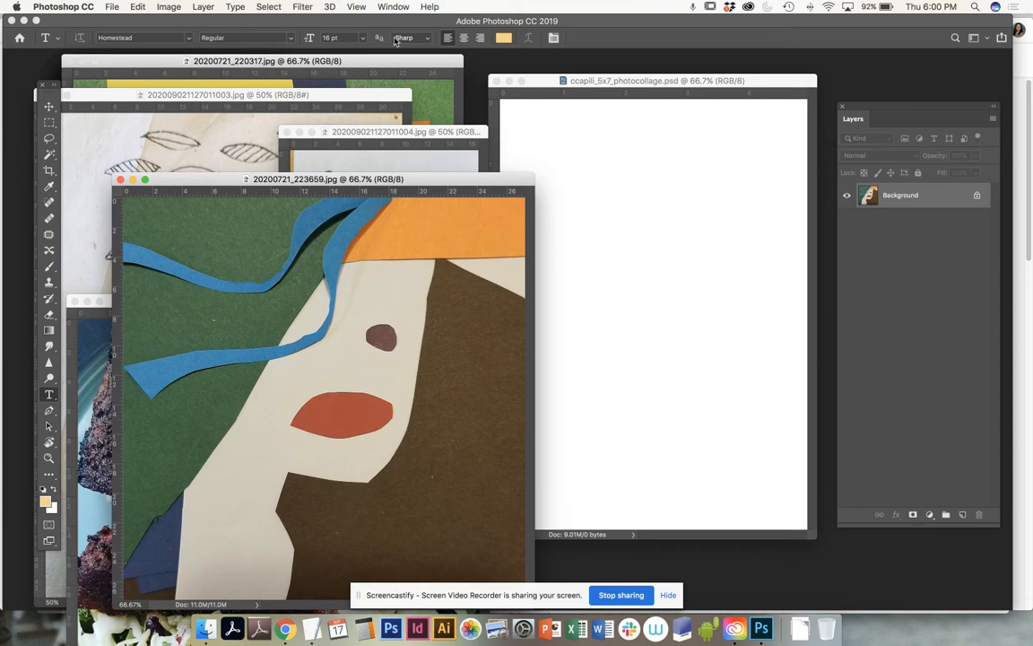
Spread out the windows of 20200721_220317.jpg, 20200719_131127.jpg, 20200705_103821.jpg and 20200703_100836.jpg so each can be reached.
drag(400, 67, 440, 223)
drag(240, 66, 358, 405)
click(197, 61)
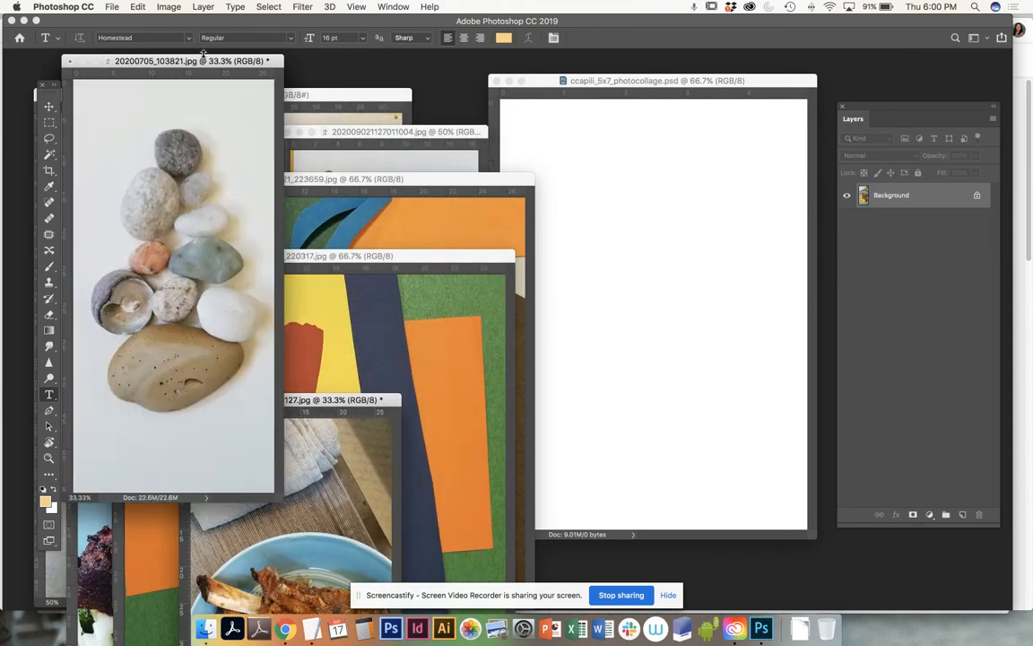
drag(218, 65, 300, 128)
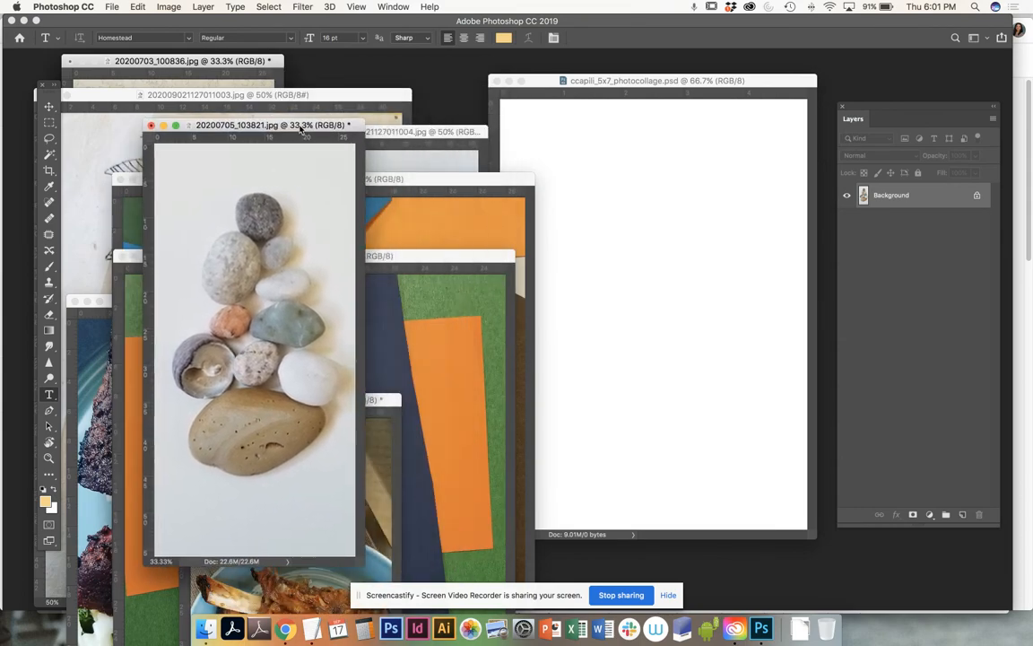
click(220, 62)
Move the 20200627_073341.jpg portrait window away from the stack, widen it and reposition it clear of the collage document.
drag(221, 66, 402, 74)
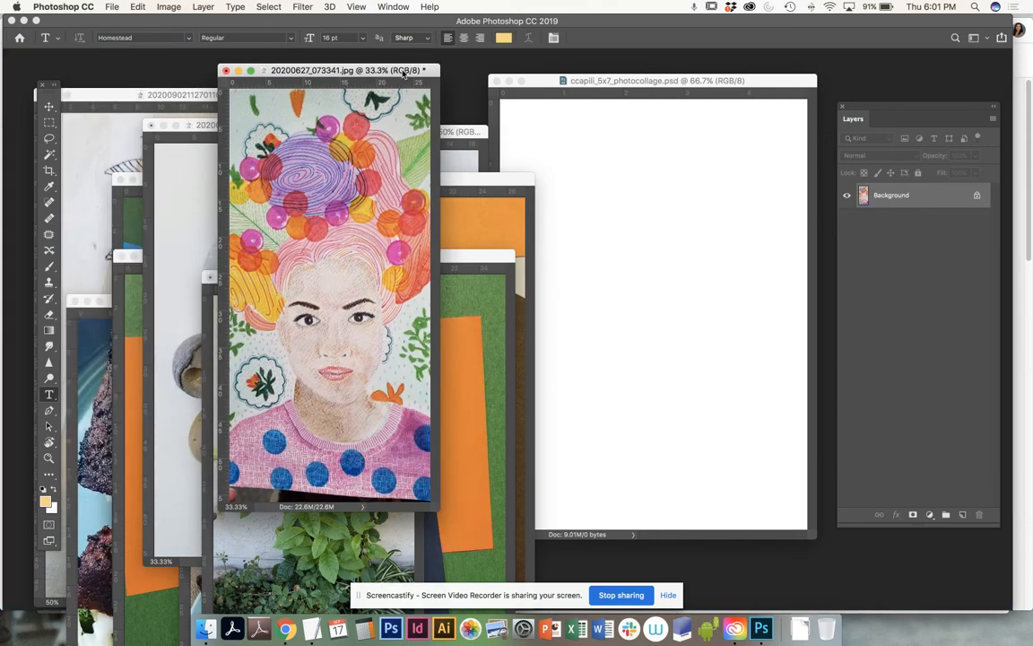
drag(437, 508, 523, 509)
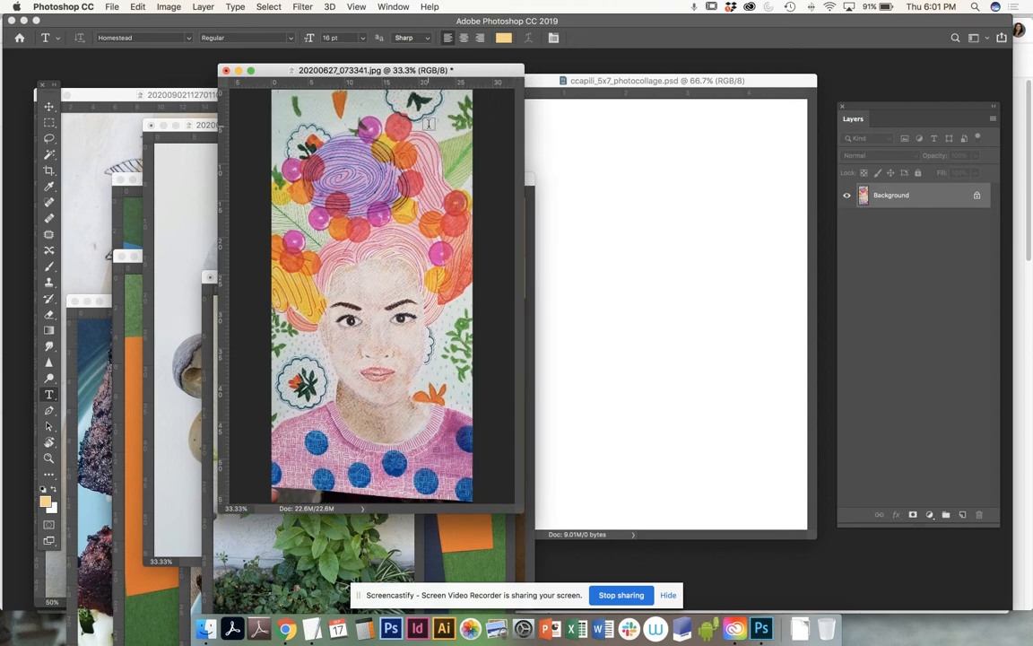
drag(470, 70, 330, 63)
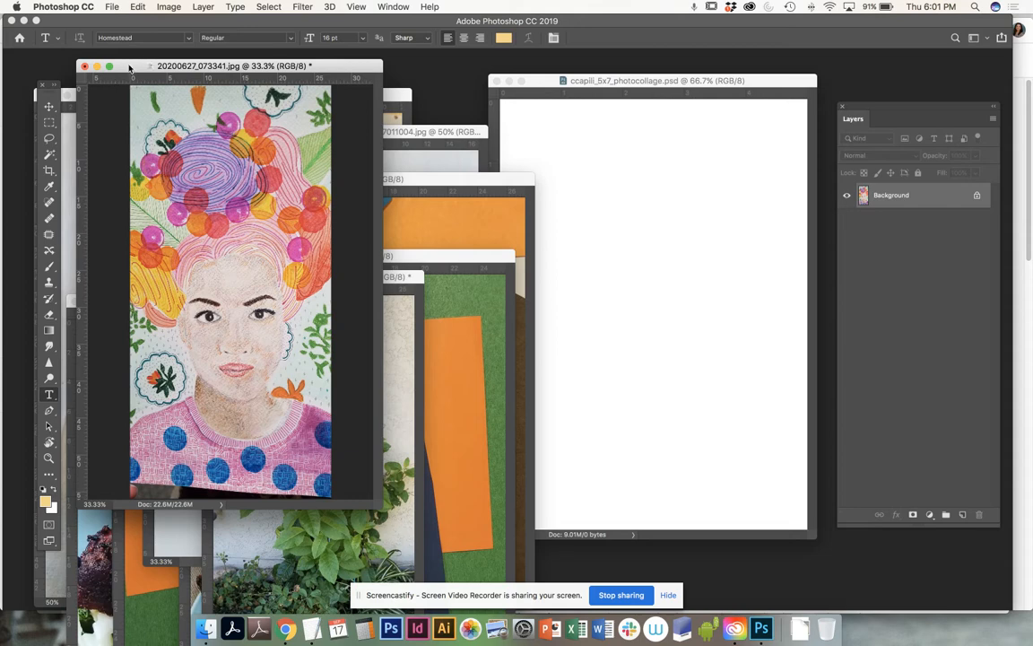
Zoom the leaf drawing 202009021127011003.jpg out to 33.3%, enlarge its window and move it nearer the collage document.
click(396, 106)
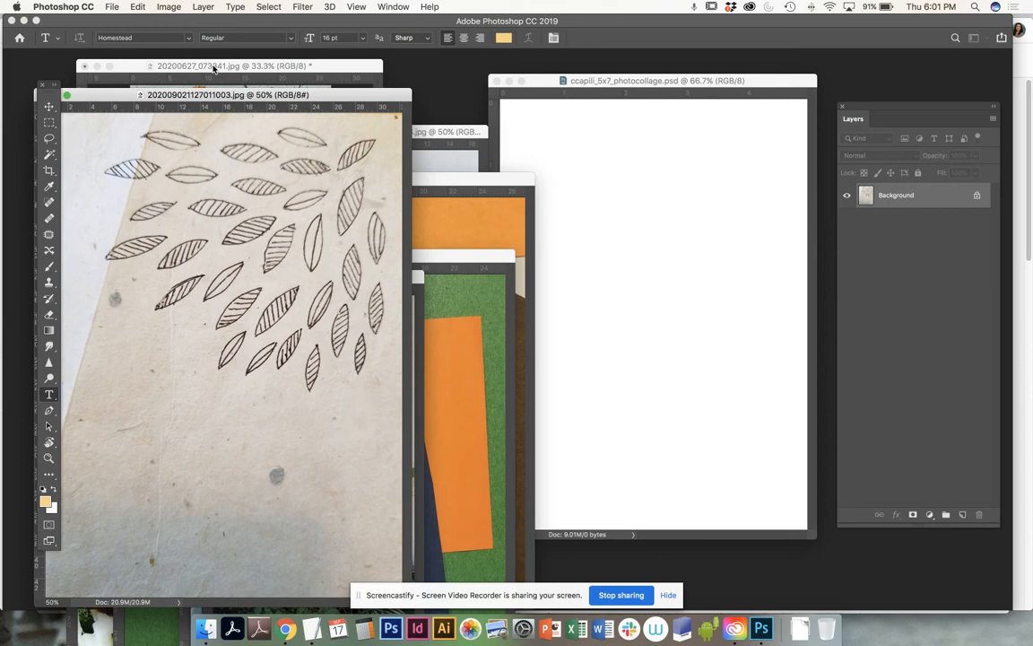
key(super+minus)
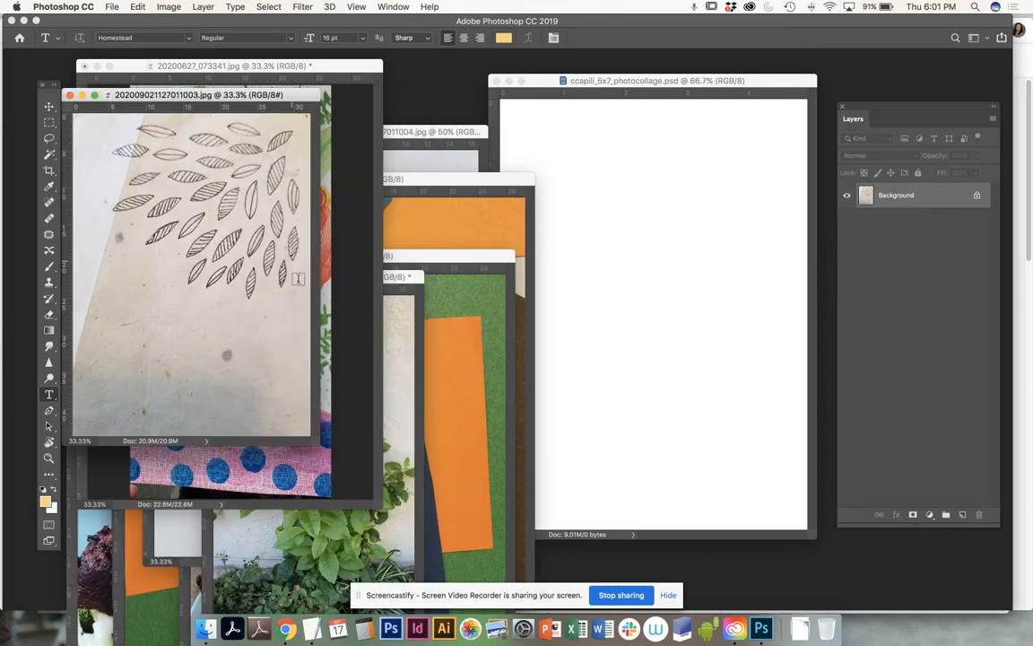
drag(316, 439, 442, 512)
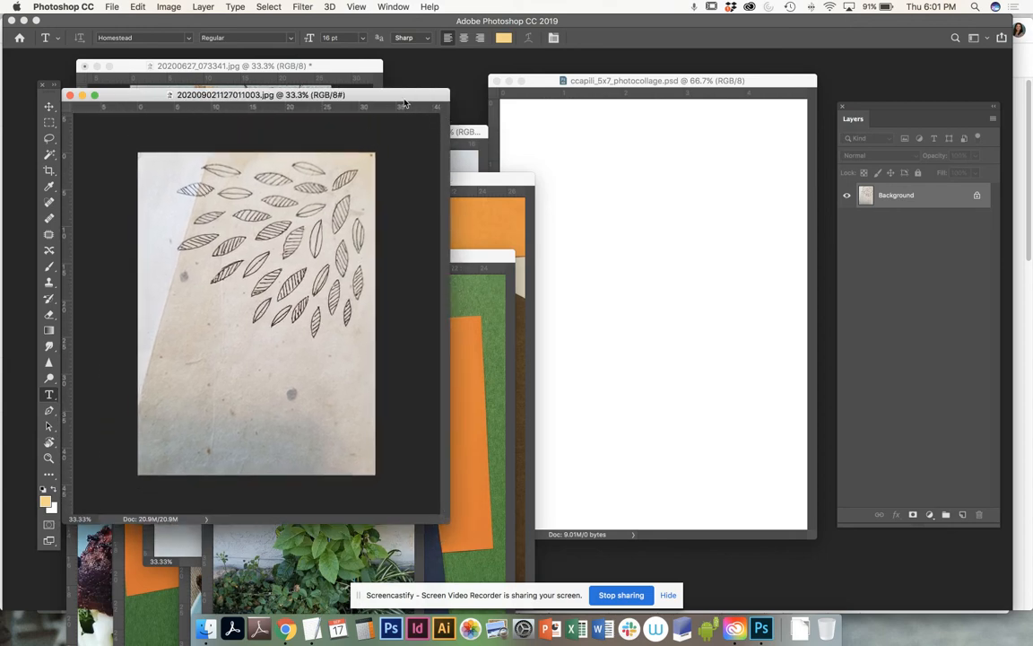
drag(397, 95, 433, 116)
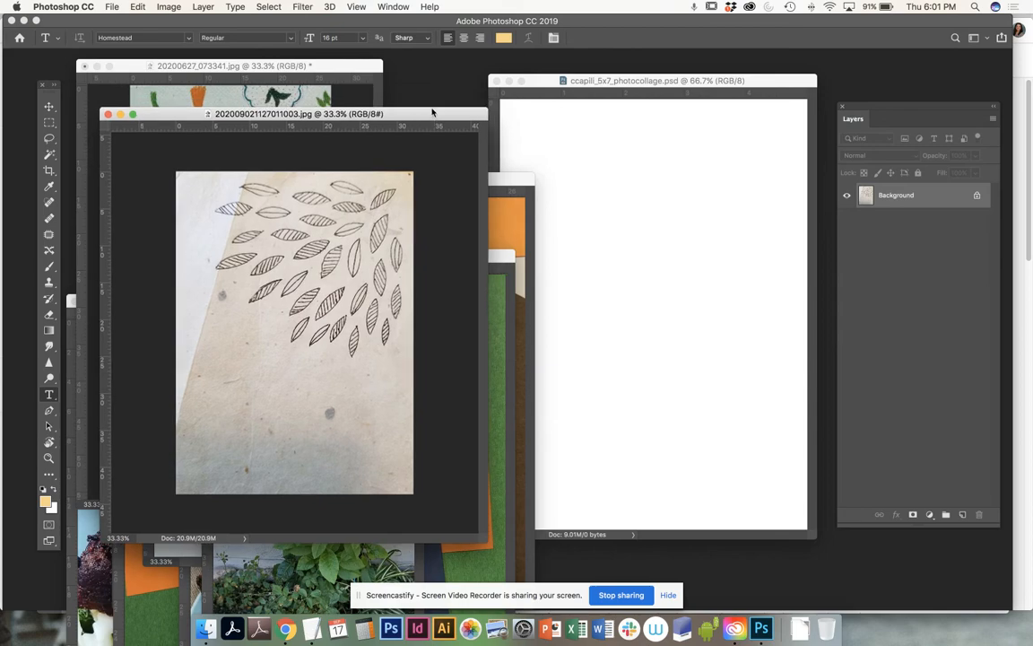
Minimize the 20200627_073341.jpg window and place the leaf drawing's window side by side with the 5x7 photo collage.
click(97, 66)
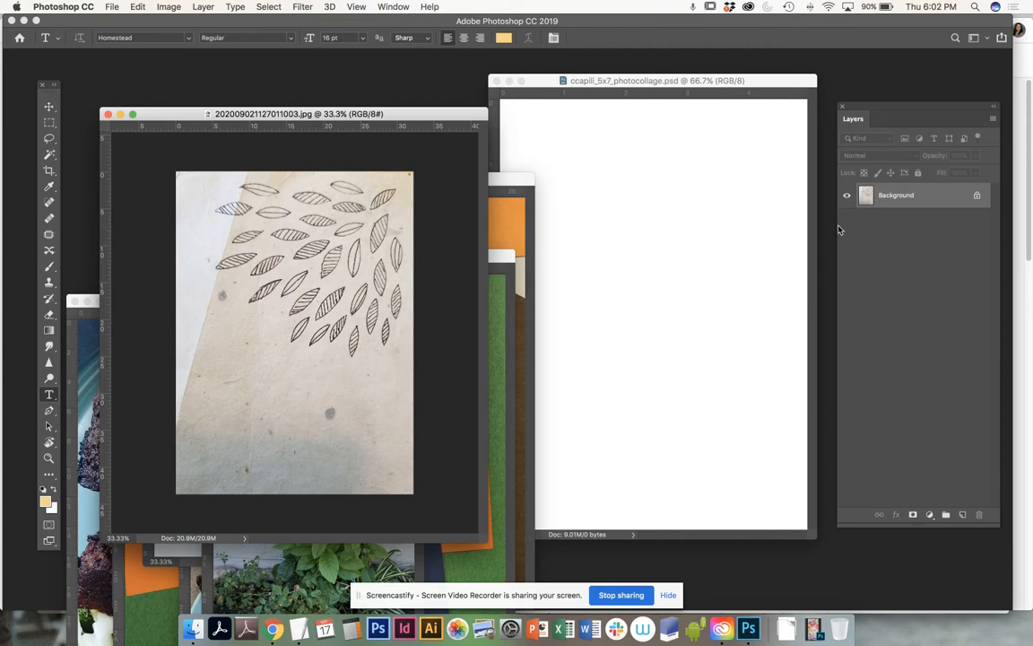
drag(440, 117, 418, 84)
click(612, 81)
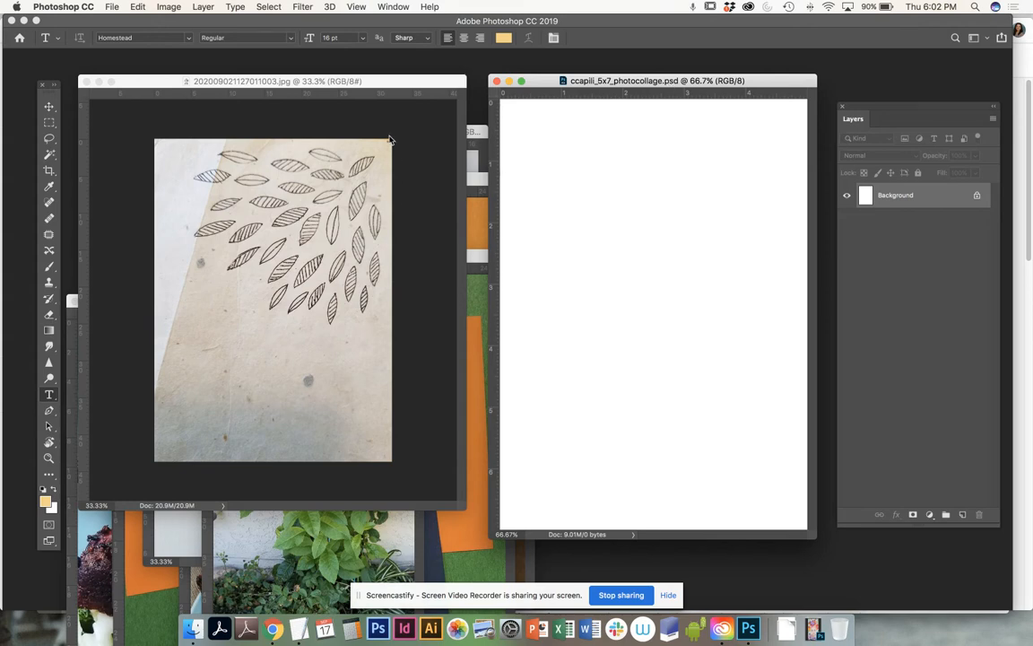
click(387, 83)
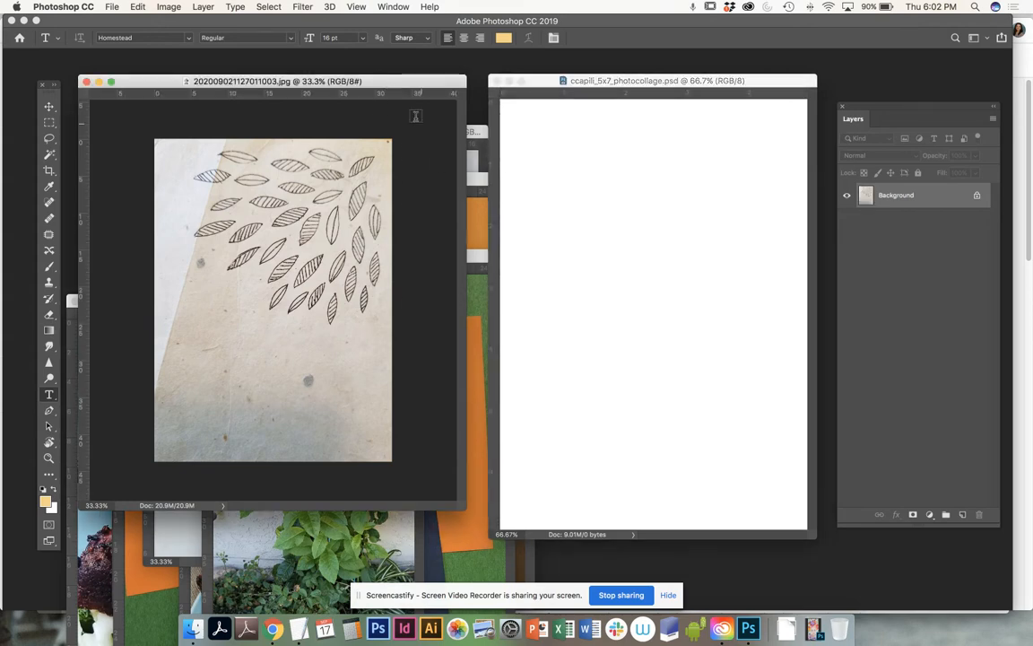
drag(370, 81, 412, 79)
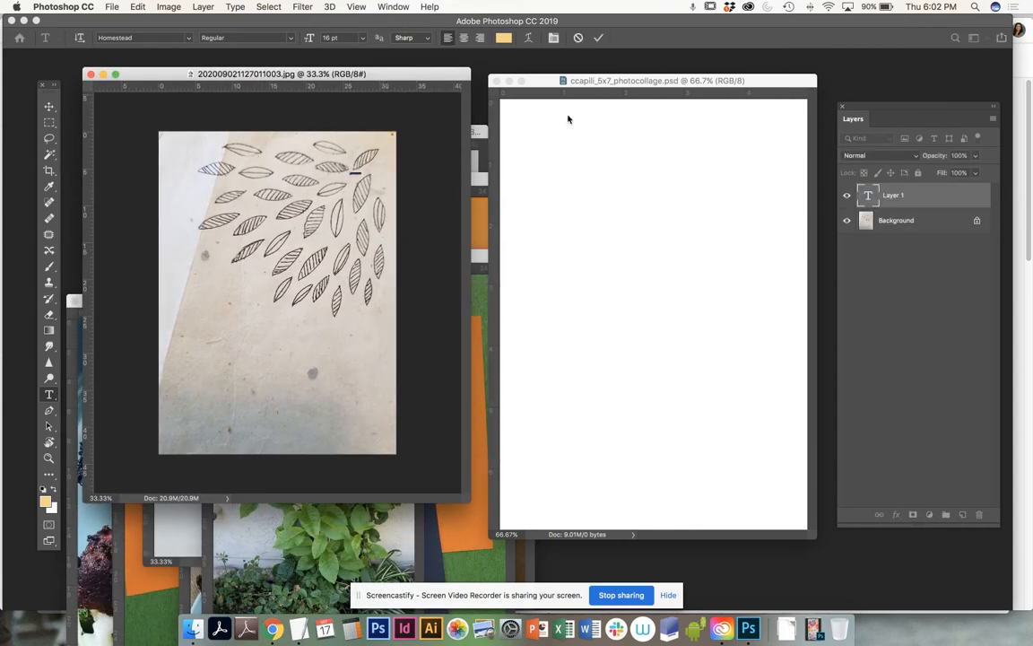
Delete the stray Lorem Ipsum text layer from the leaf drawing and convert its background into Layer 0.
click(50, 122)
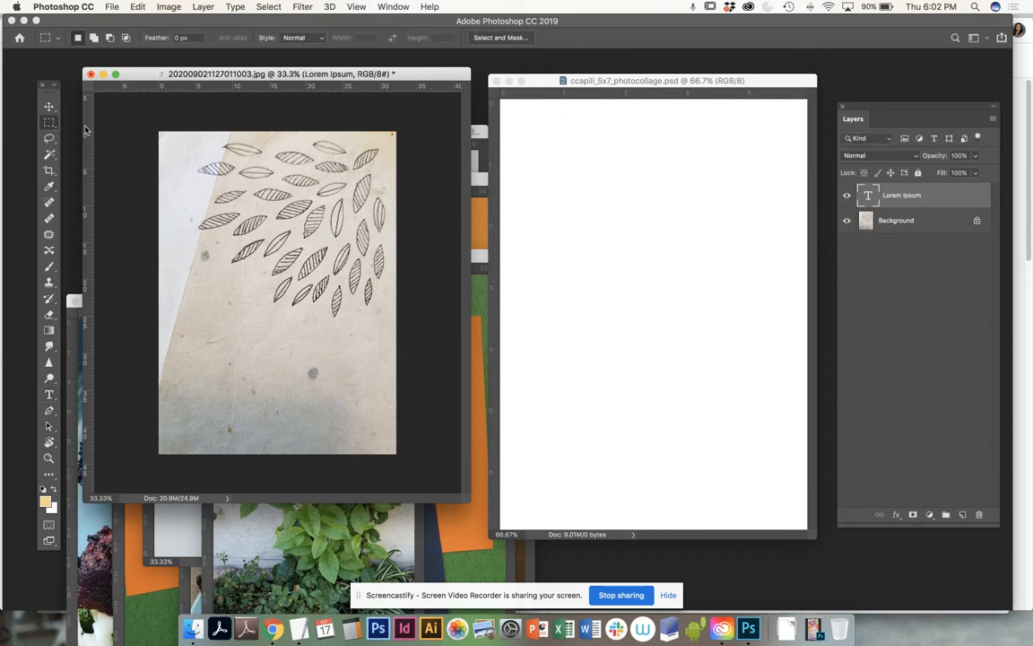
drag(897, 195, 979, 514)
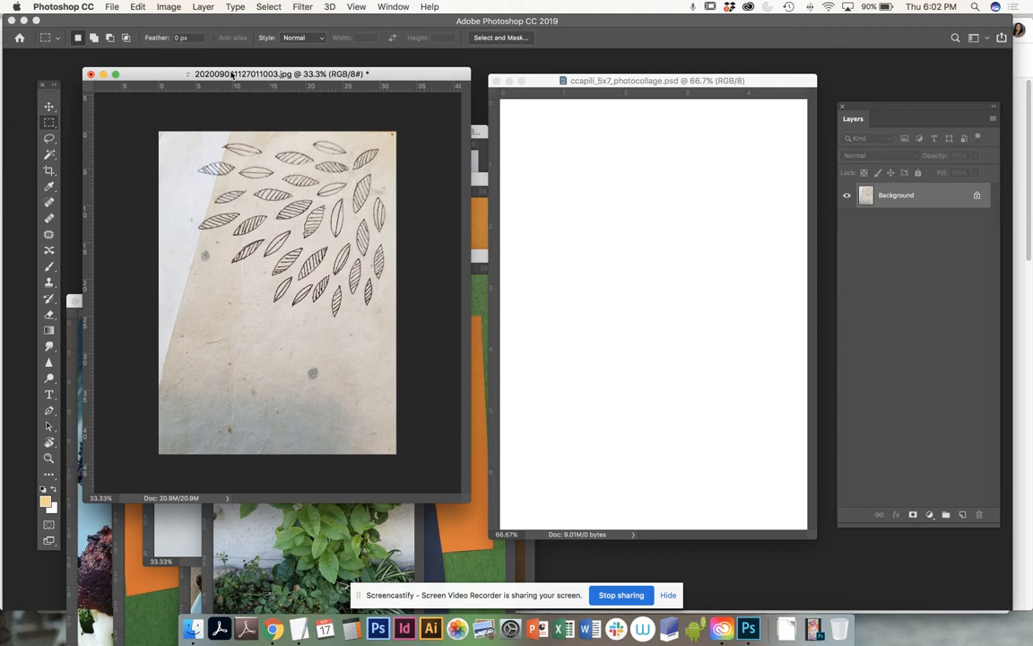
double_click(897, 195)
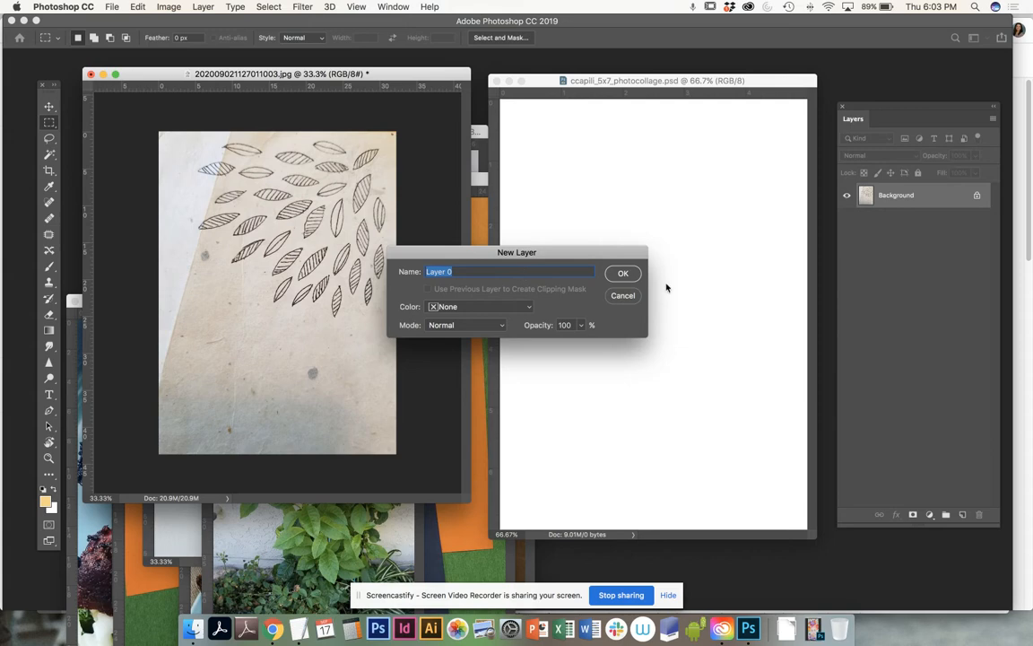
click(623, 272)
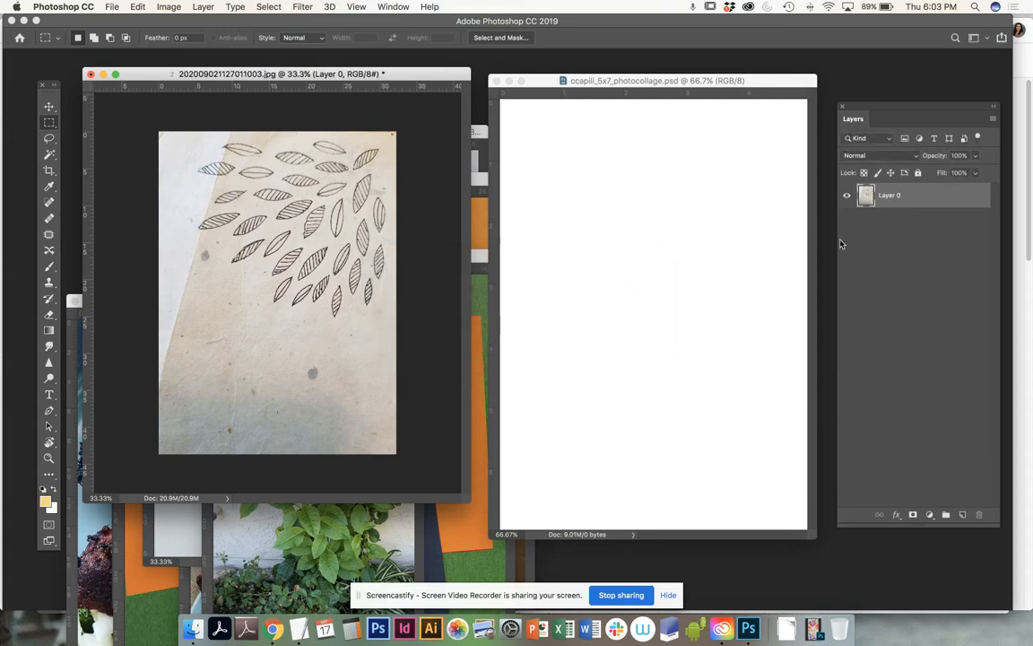
Duplicate the leaf drawing's Layer 0 into the 5x7 photo collage document as Layer 1 and hide that layer there.
right_click(891, 198)
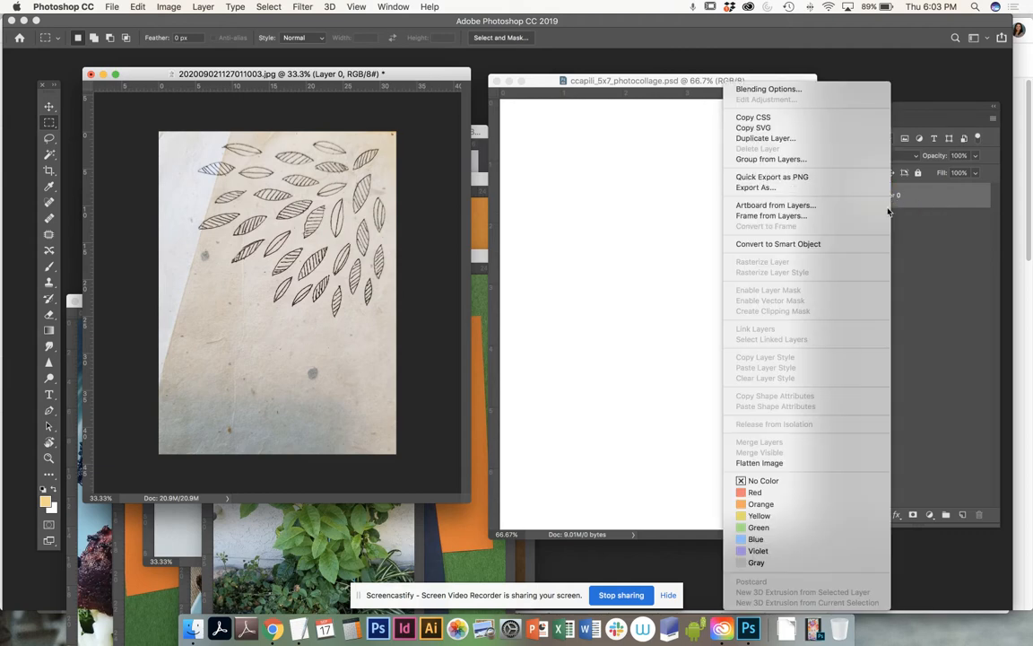
click(765, 138)
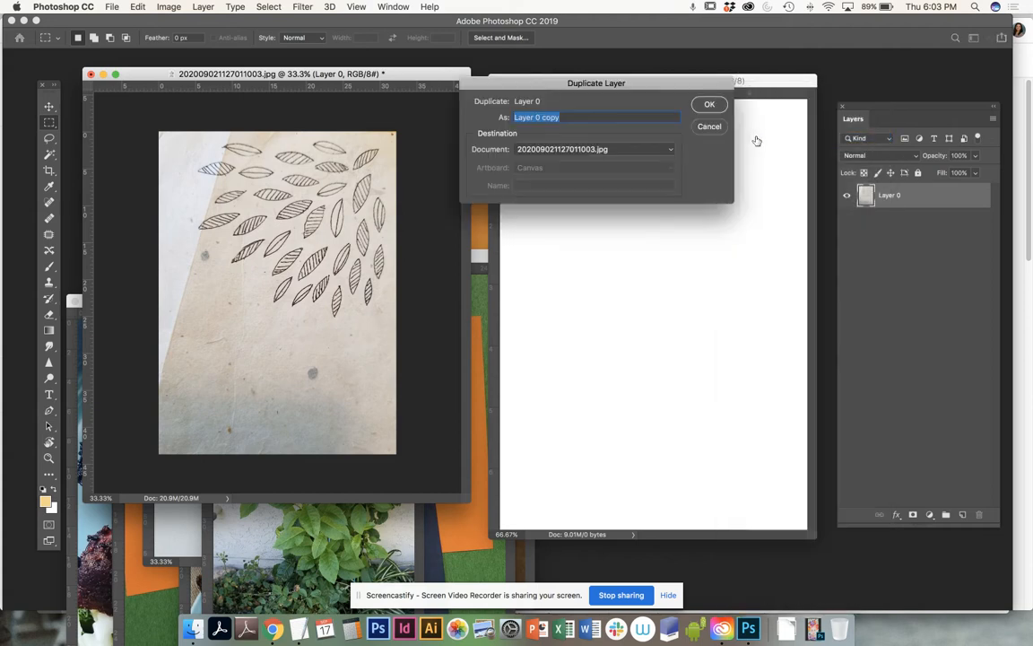
click(579, 153)
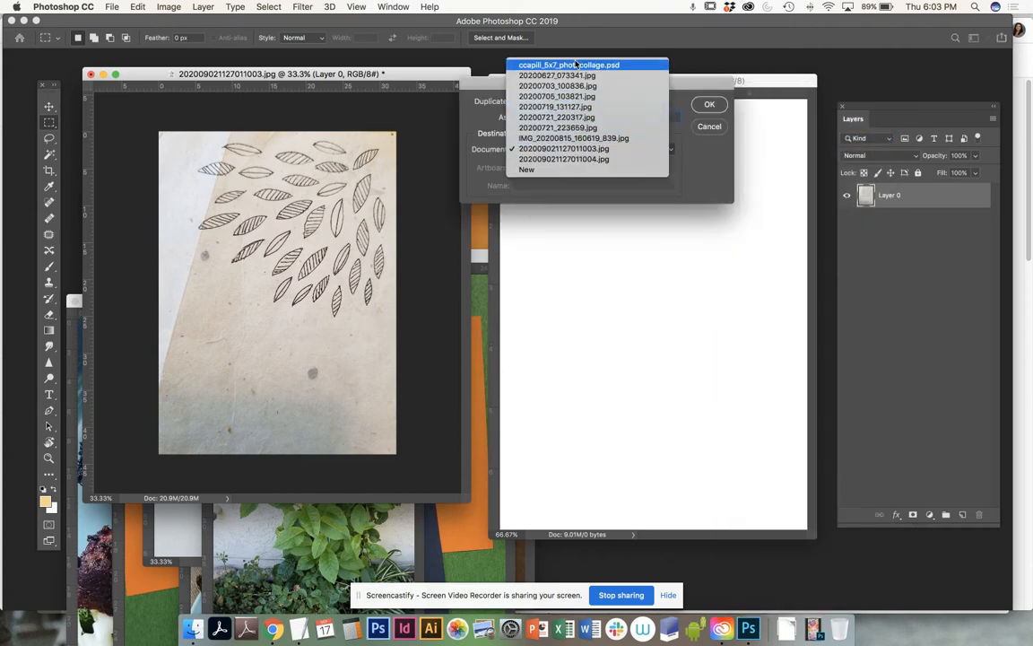
click(574, 149)
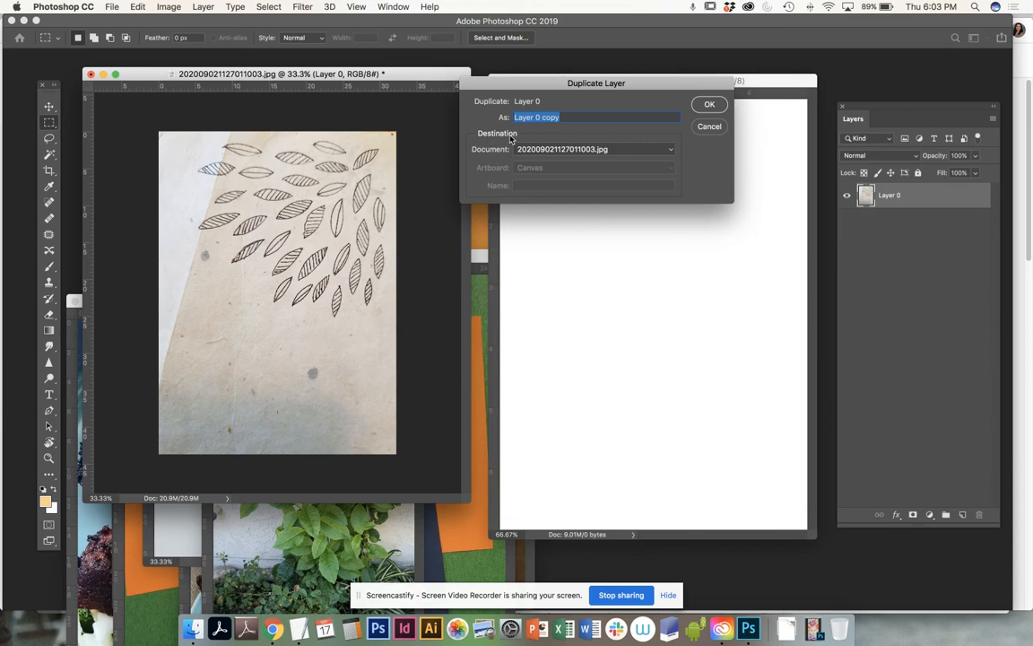
click(522, 148)
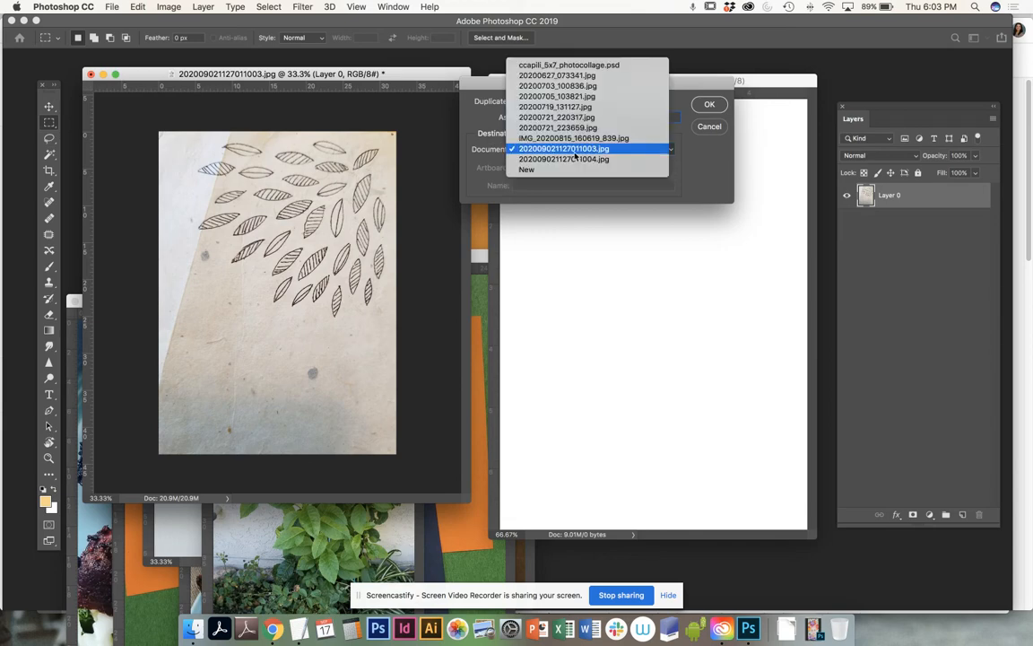
click(592, 66)
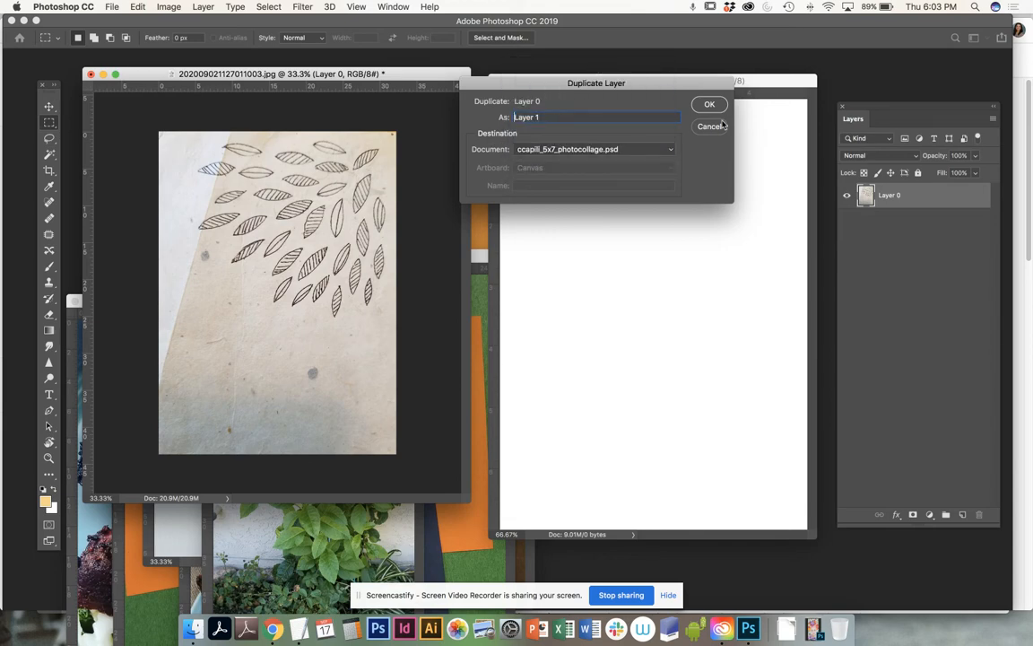
click(709, 104)
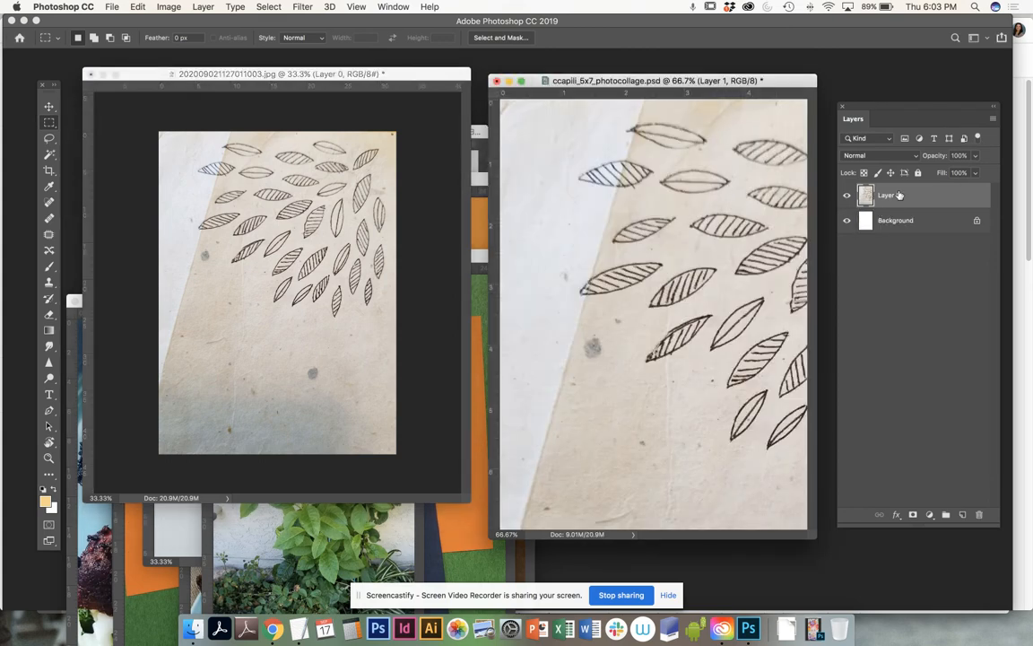
click(846, 196)
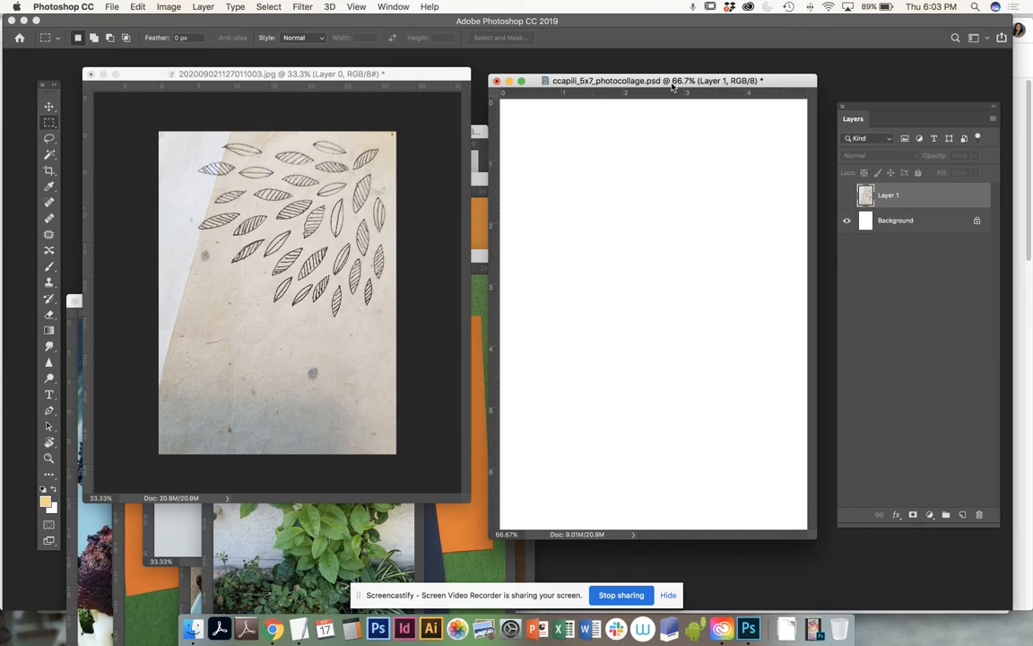
Show Layer 1 in the collage document and minimize the leaf drawing 202009021127011003.jpg.
click(846, 195)
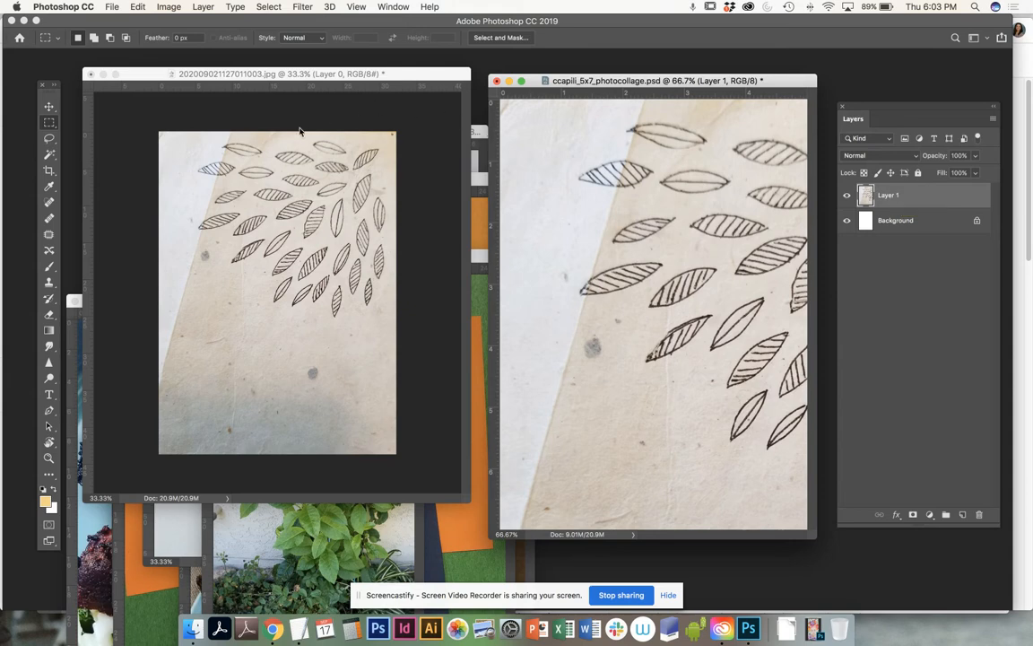
click(299, 79)
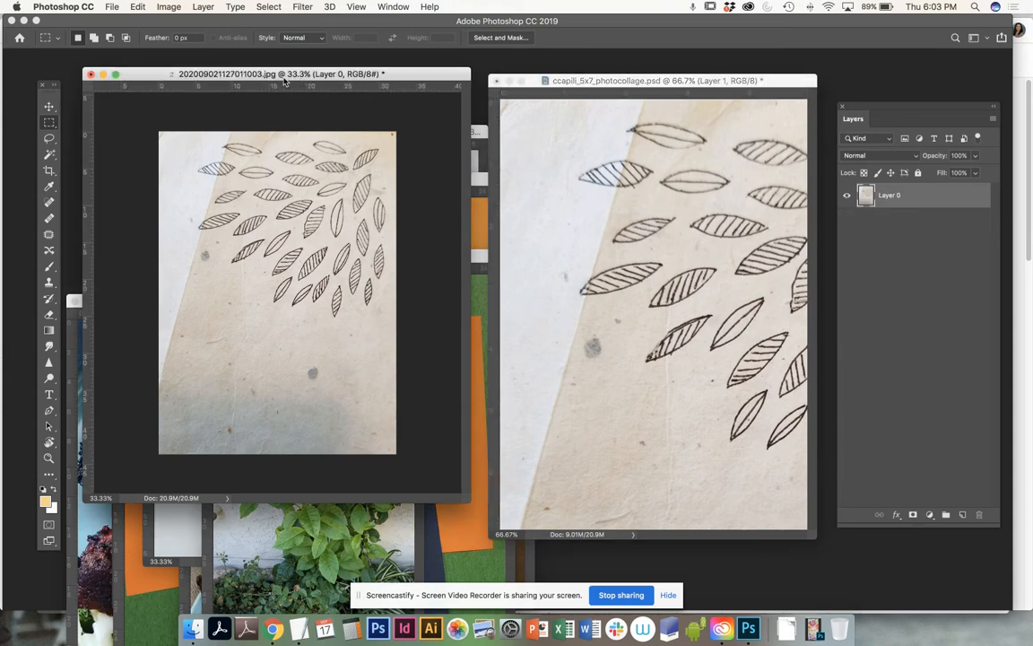
click(102, 75)
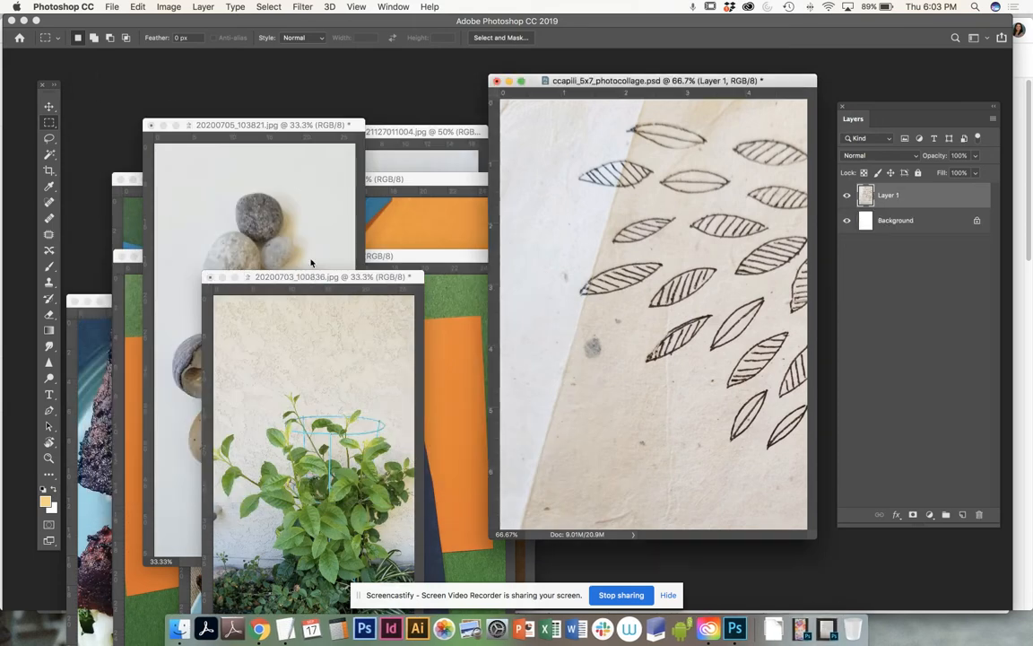
Bring the stones photo 20200705_103821.jpg forward, widen its window and marquee-select the stones across the image's full width.
click(288, 124)
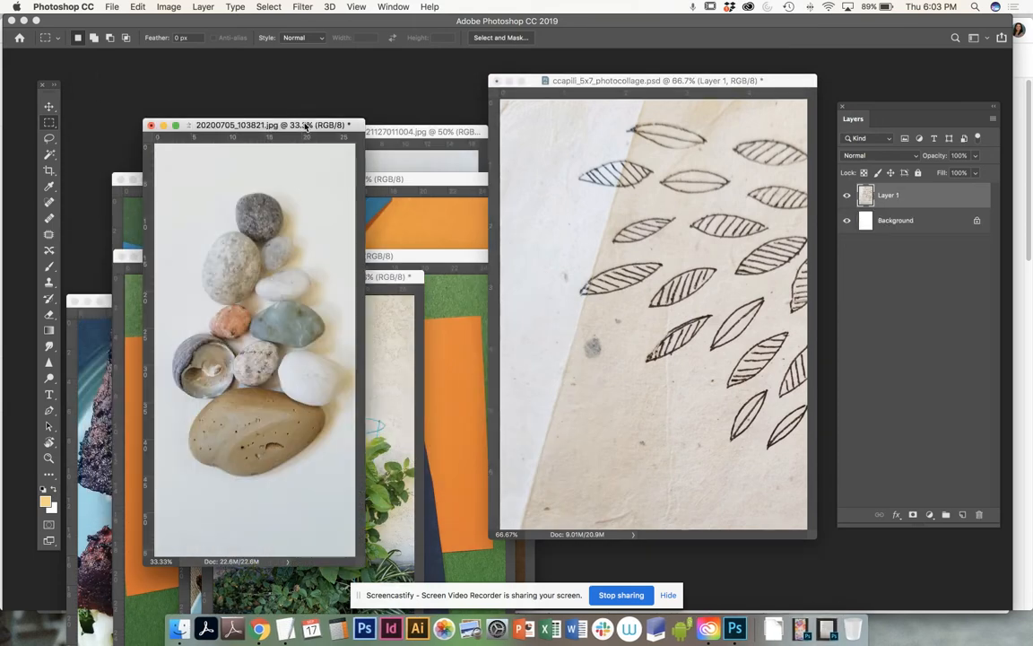
drag(364, 564, 464, 559)
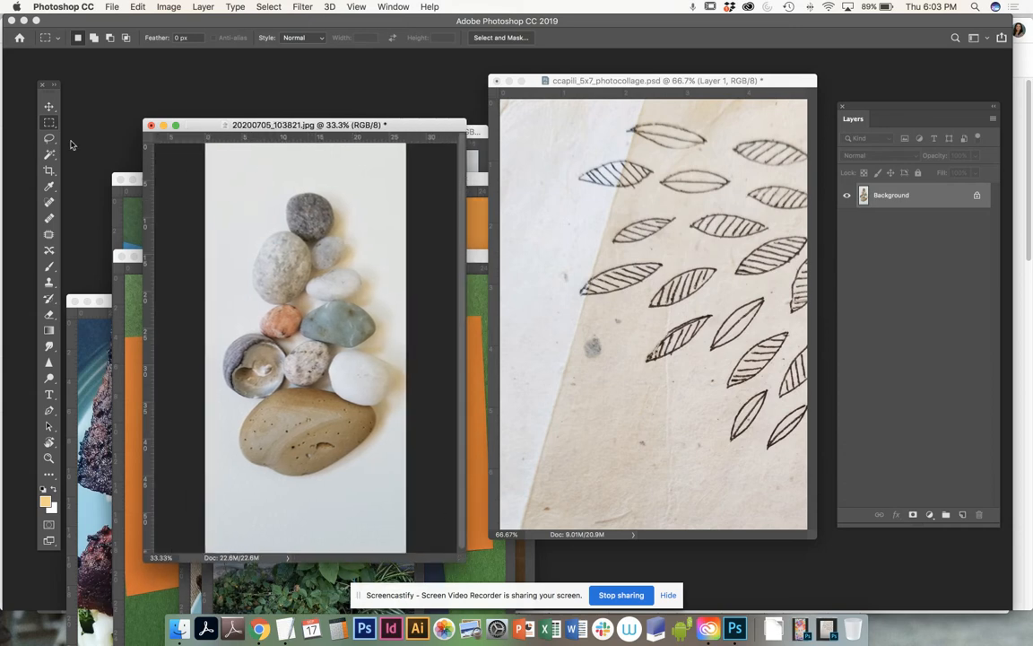
click(48, 126)
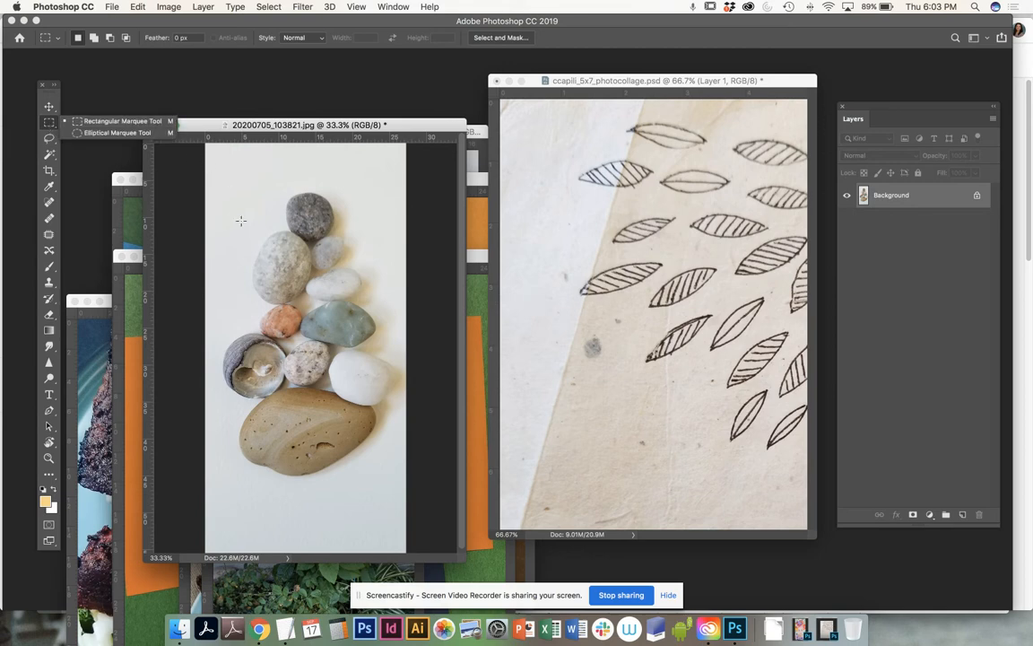
drag(199, 176, 417, 506)
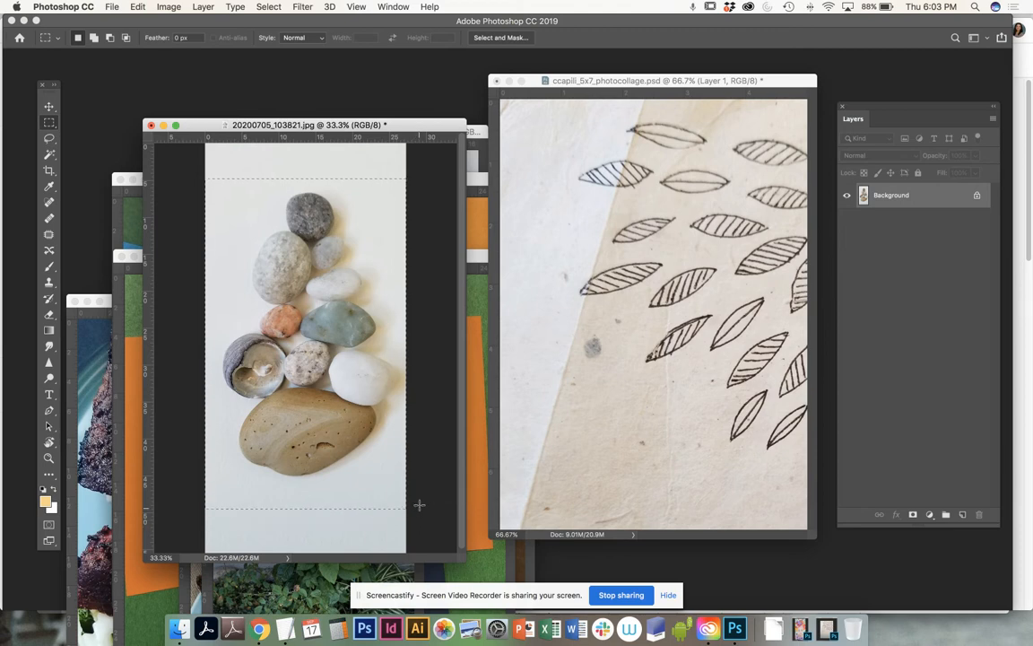
Copy the selected stones, paste them into the 5x7 photo collage document and minimize the stones photo.
click(137, 7)
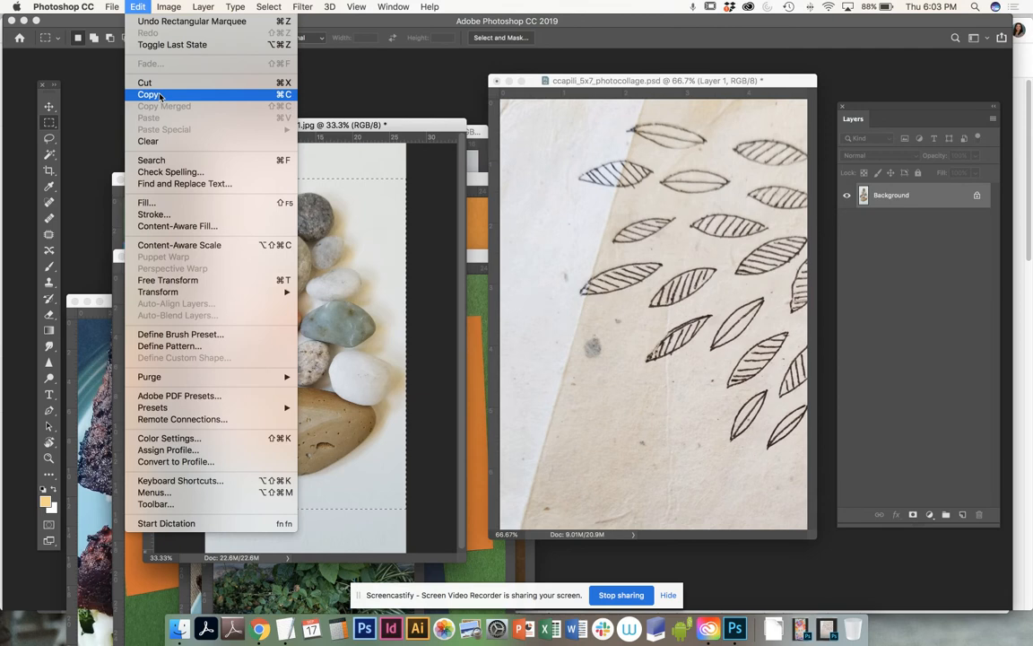
click(290, 95)
click(709, 370)
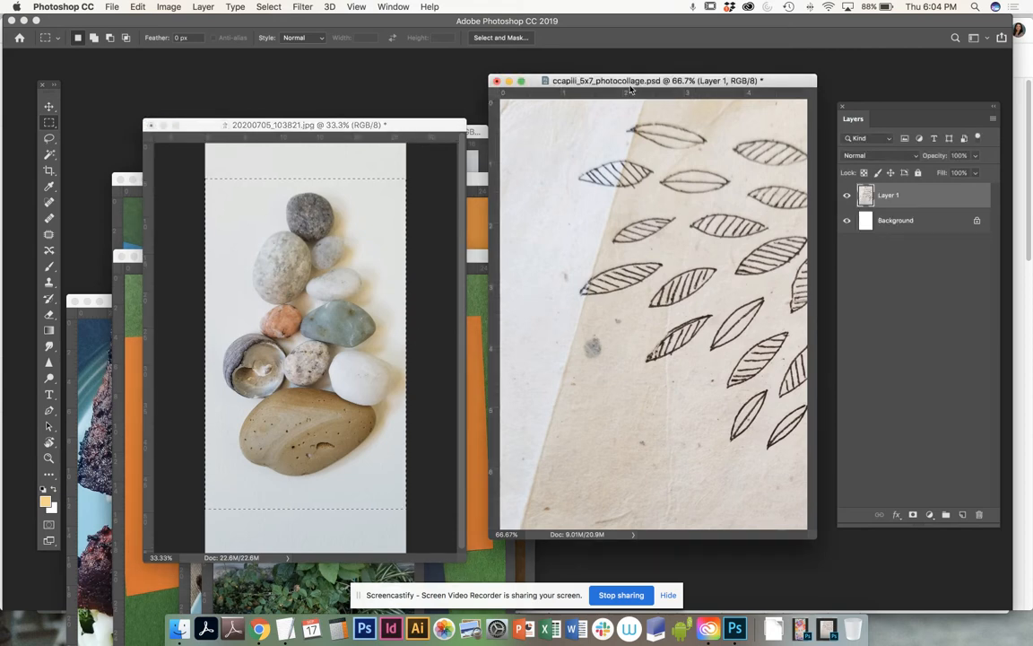
key(super+v)
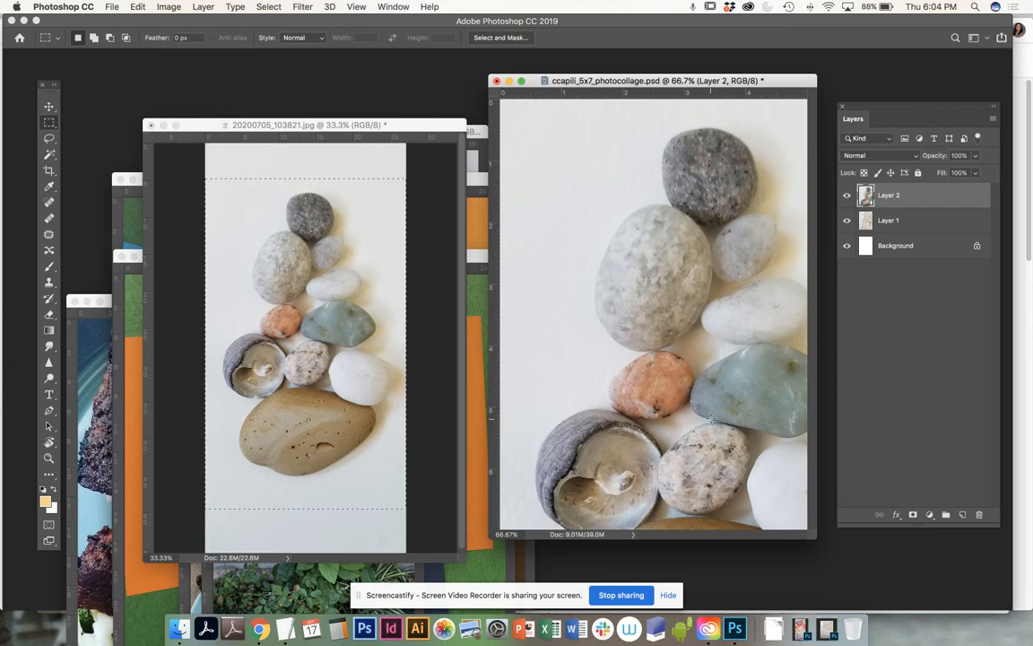
click(355, 125)
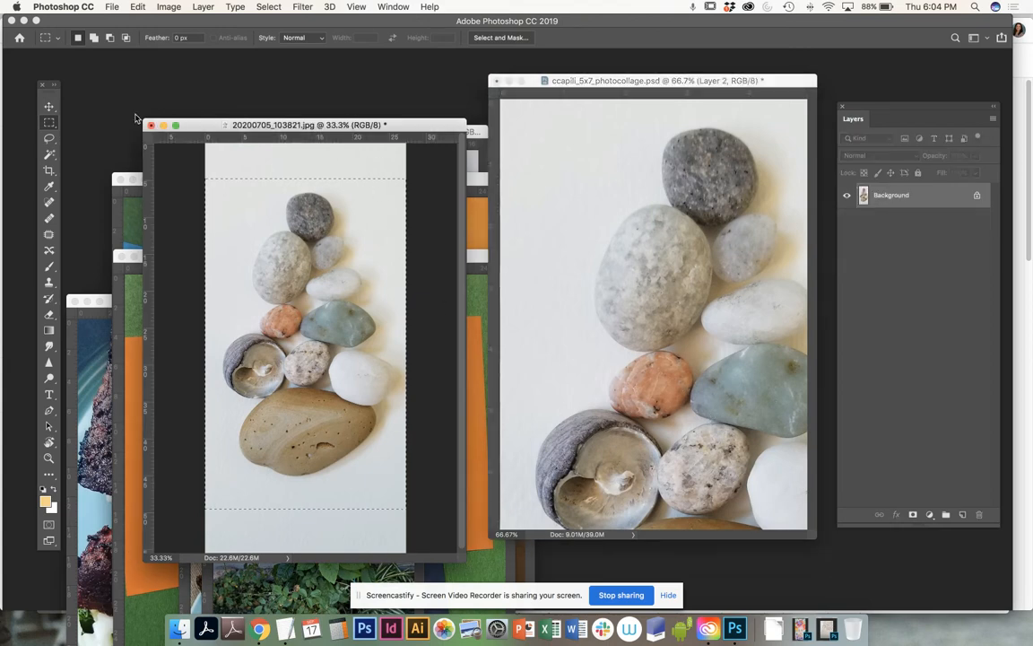
click(163, 125)
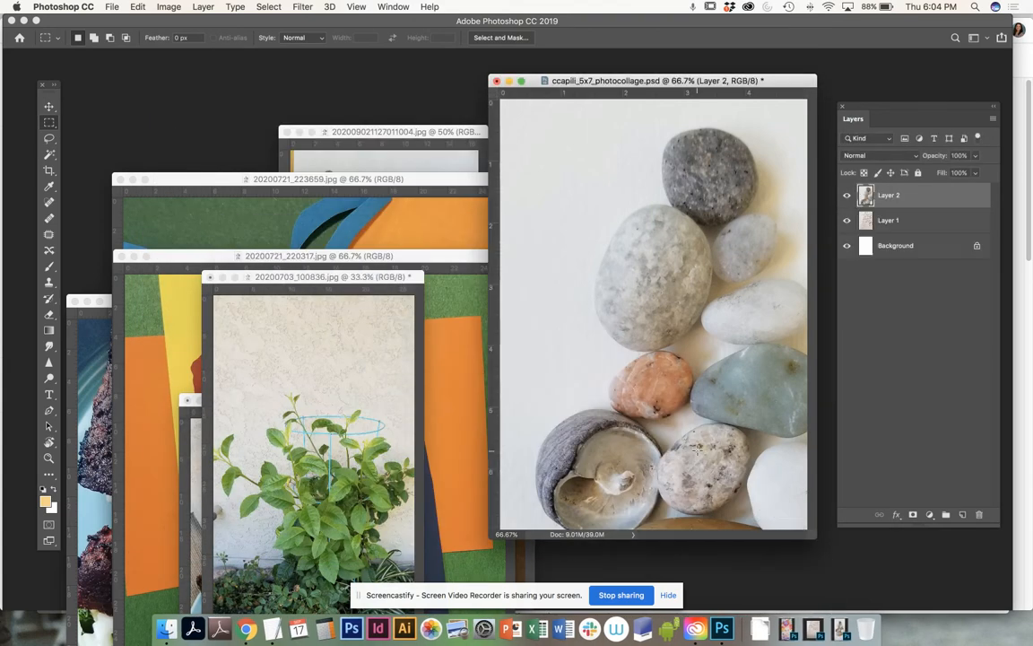
Bring the dot drawing 202009021127011004.jpg forward, move its window away from the collage document and select the whole image.
click(356, 132)
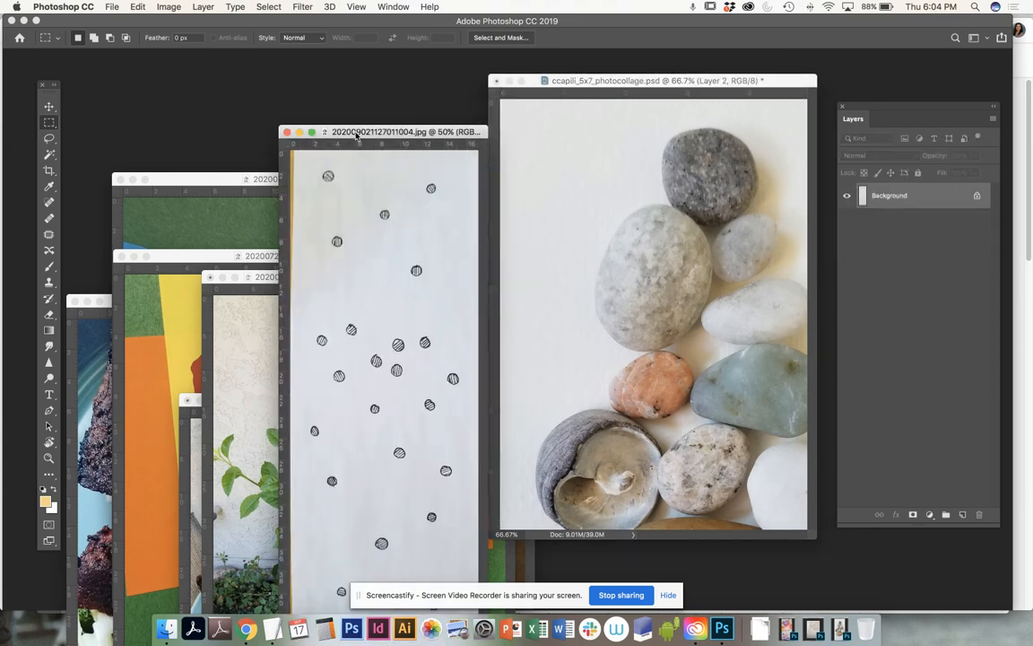
drag(356, 134, 247, 79)
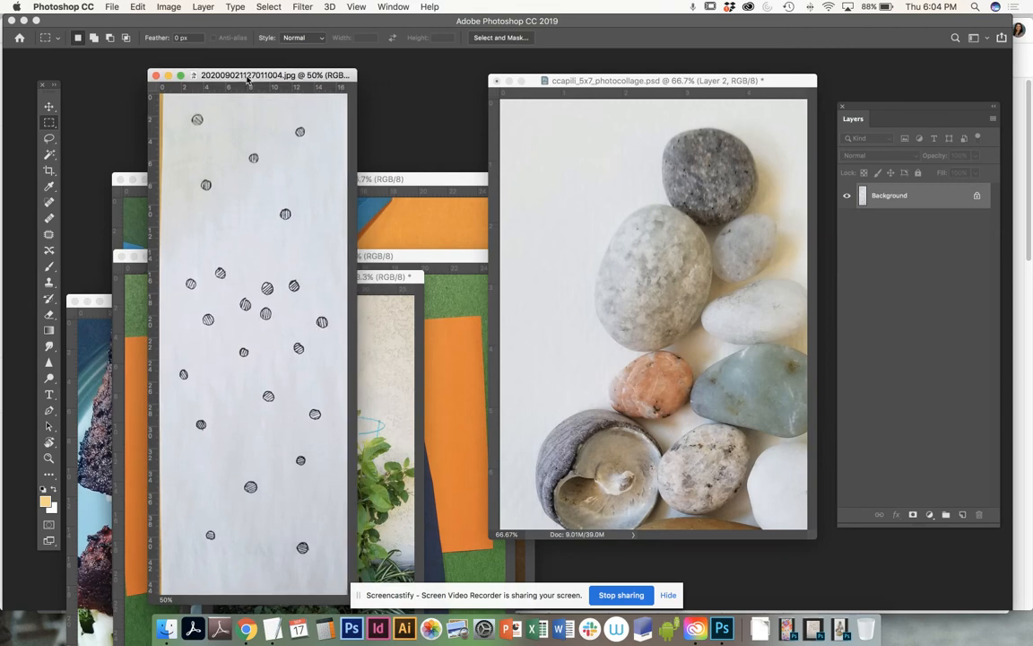
key(super+a)
Move and enlarge the collage document's window, paste the dot drawing into it and close the drawing's file.
drag(638, 82, 542, 77)
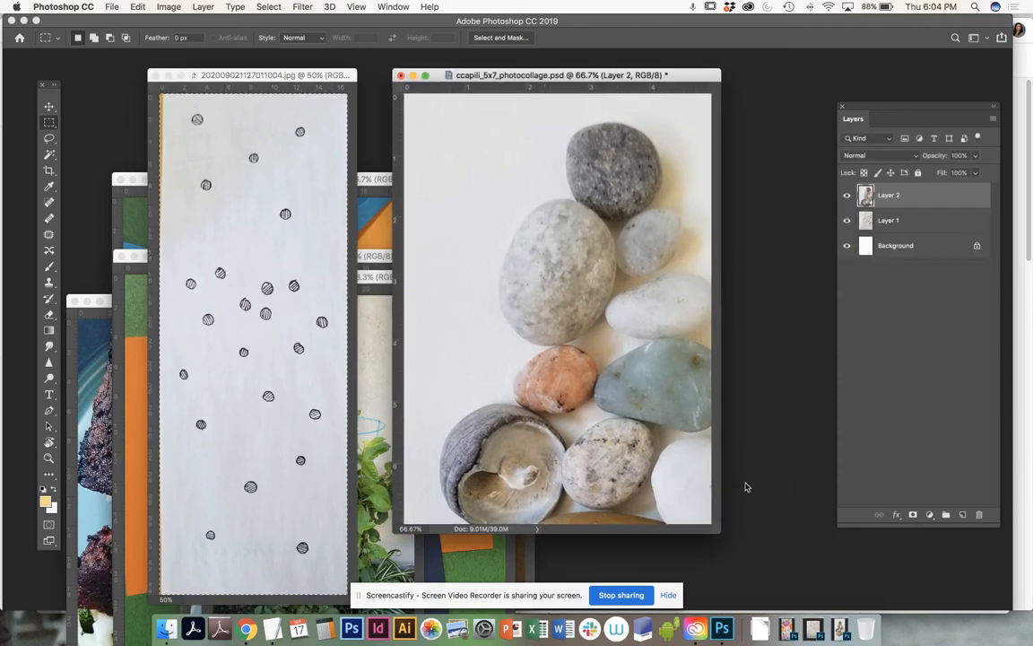
drag(720, 530, 787, 547)
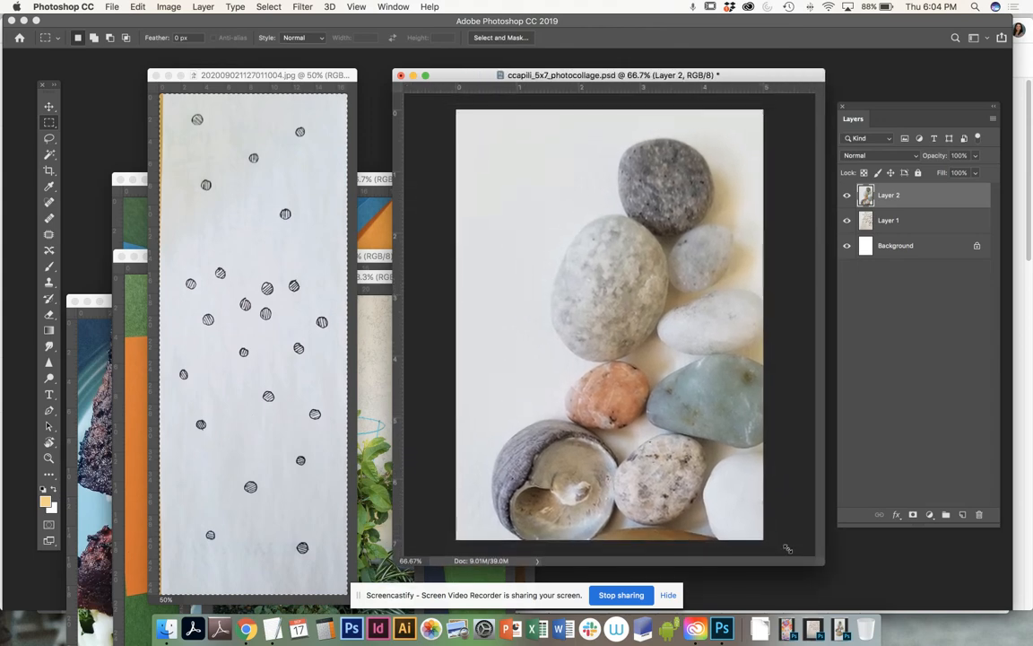
key(super+v)
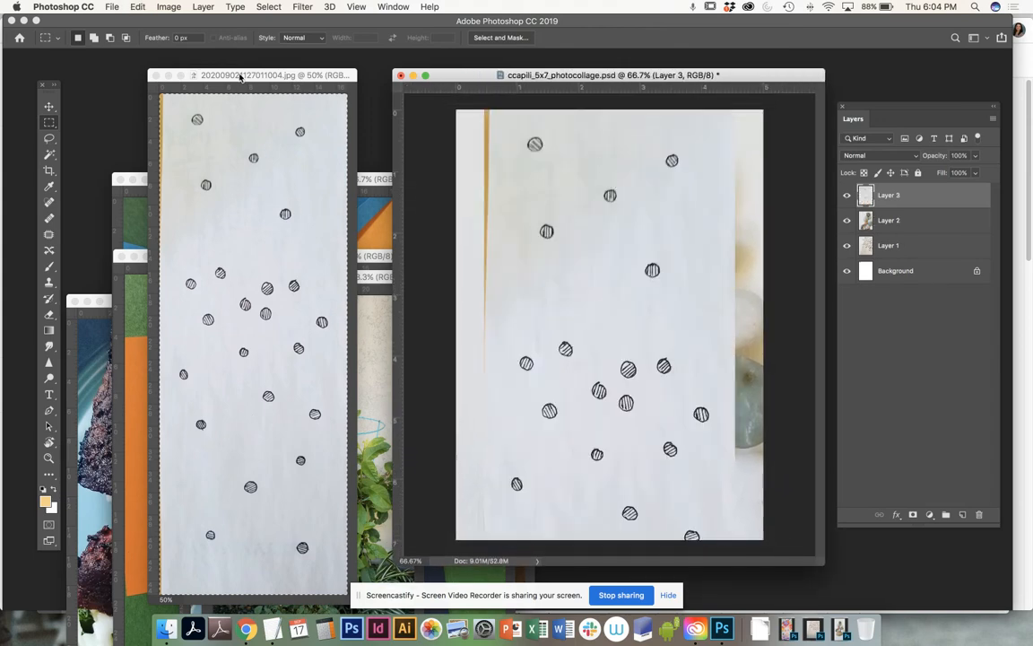
click(240, 77)
click(156, 76)
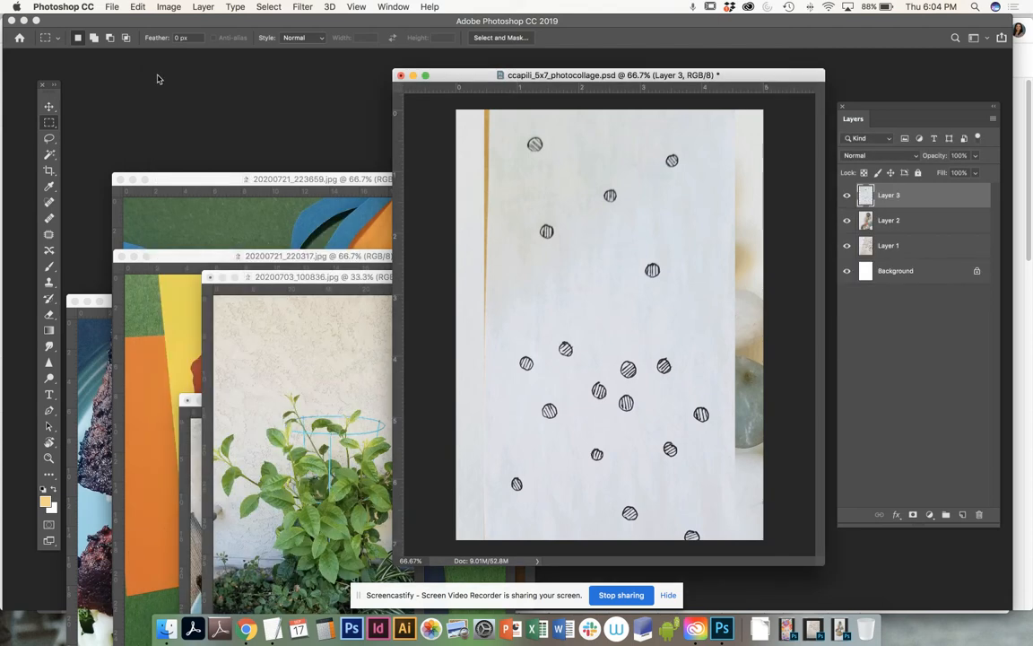
Bring the cut-paper face 20200721_223659.jpg forward, move its window up and copy the whole image.
click(199, 180)
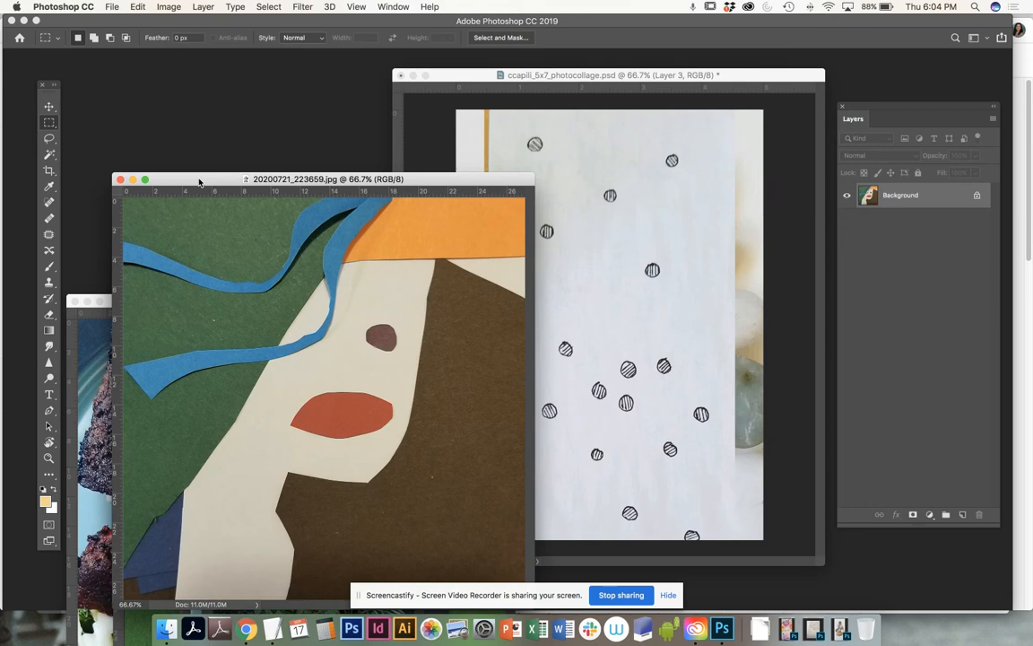
drag(199, 182, 212, 141)
key(super+a)
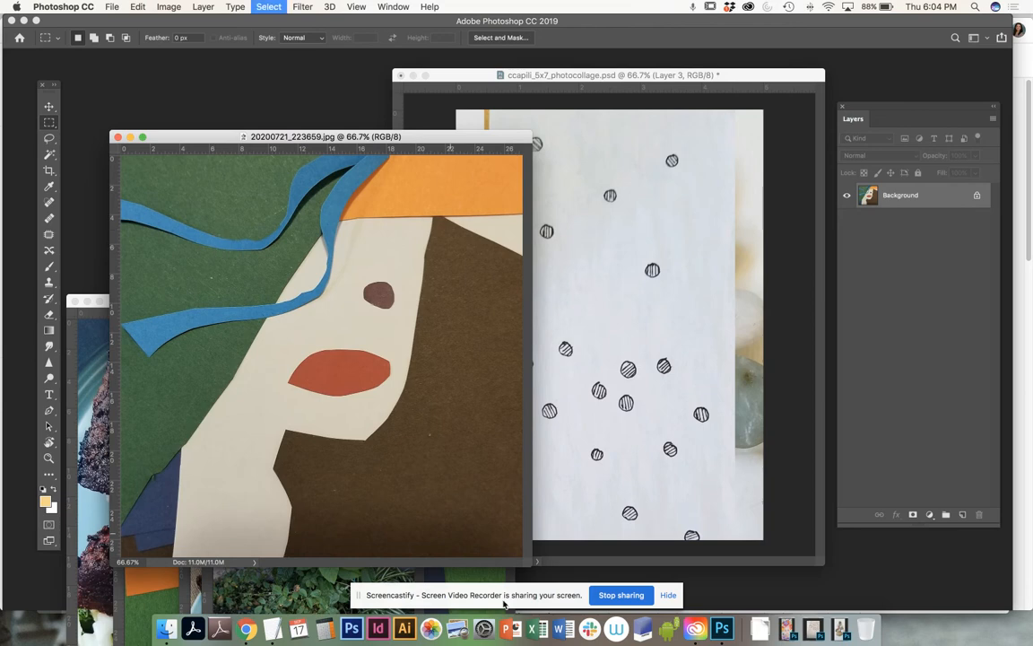
key(super+c)
Paste the cut-paper face into the 5x7 photo collage document and close its source file.
click(639, 466)
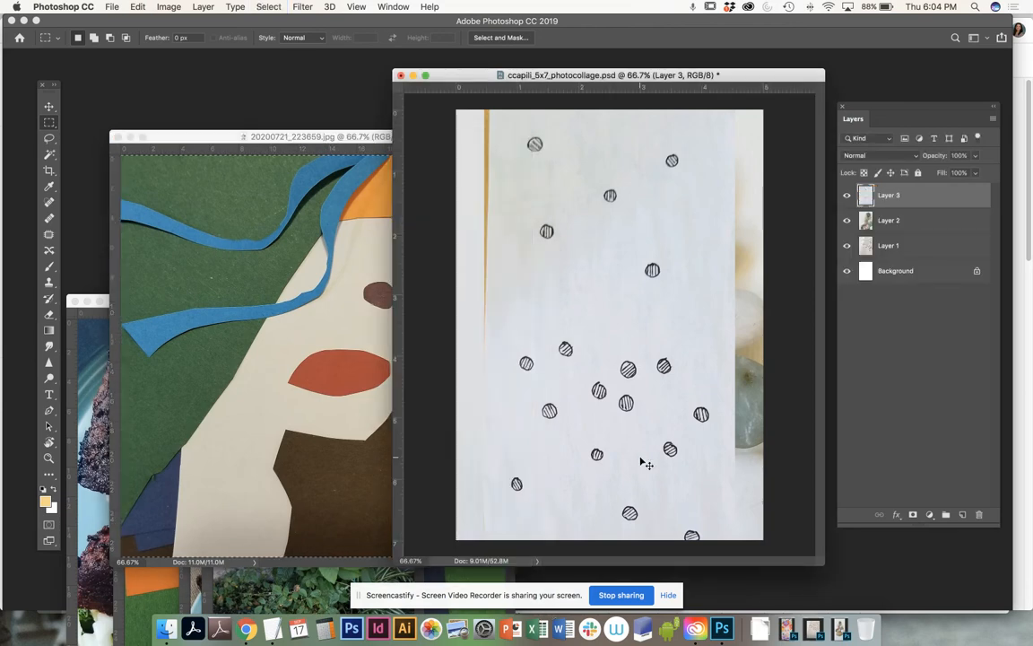
key(super+v)
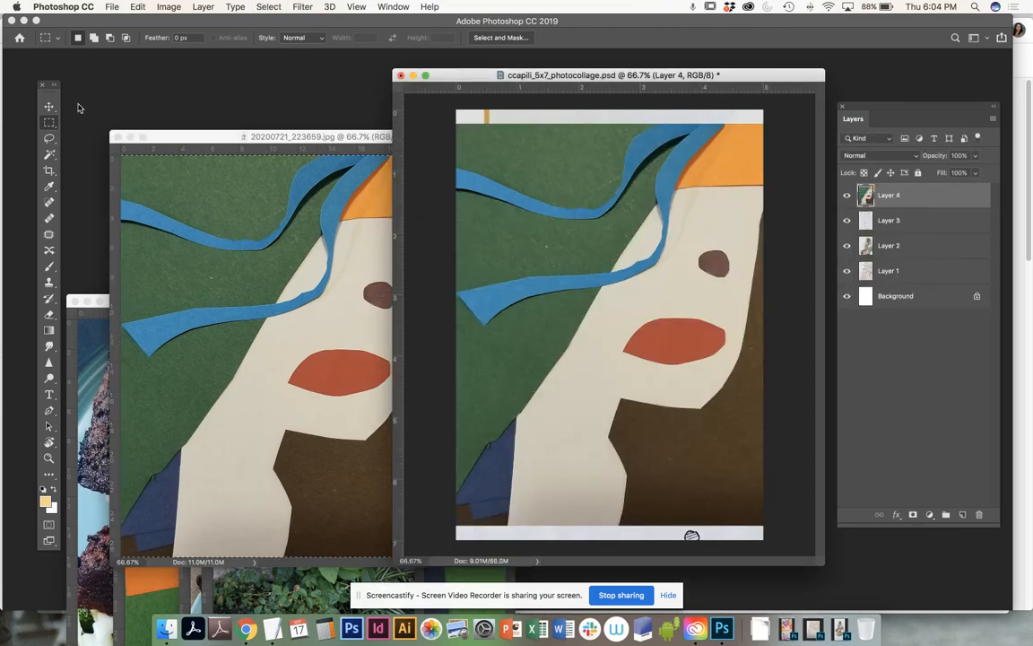
click(162, 135)
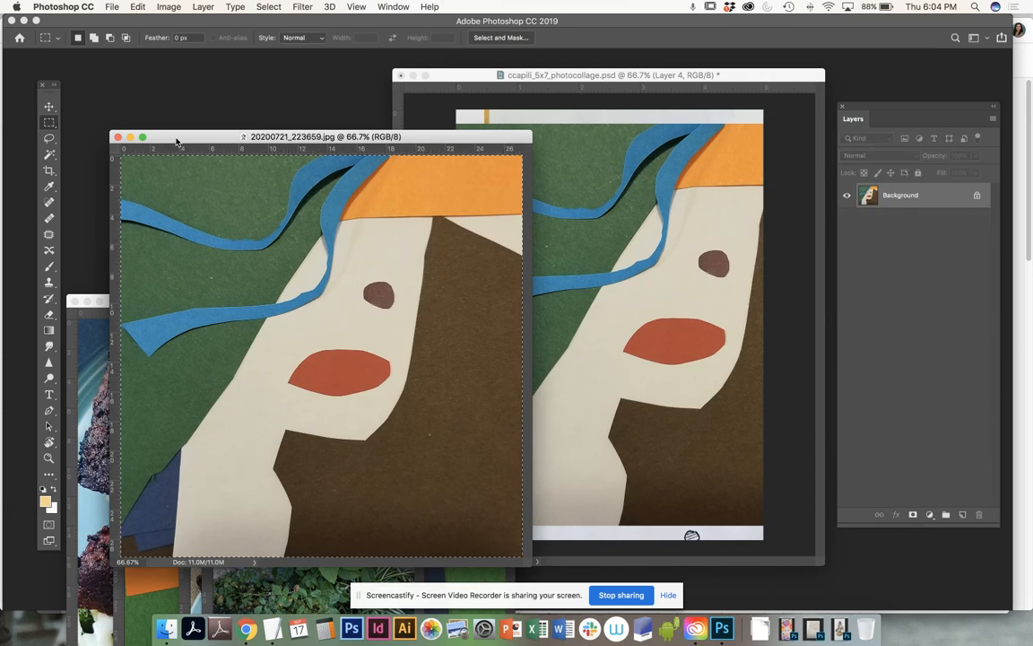
click(118, 137)
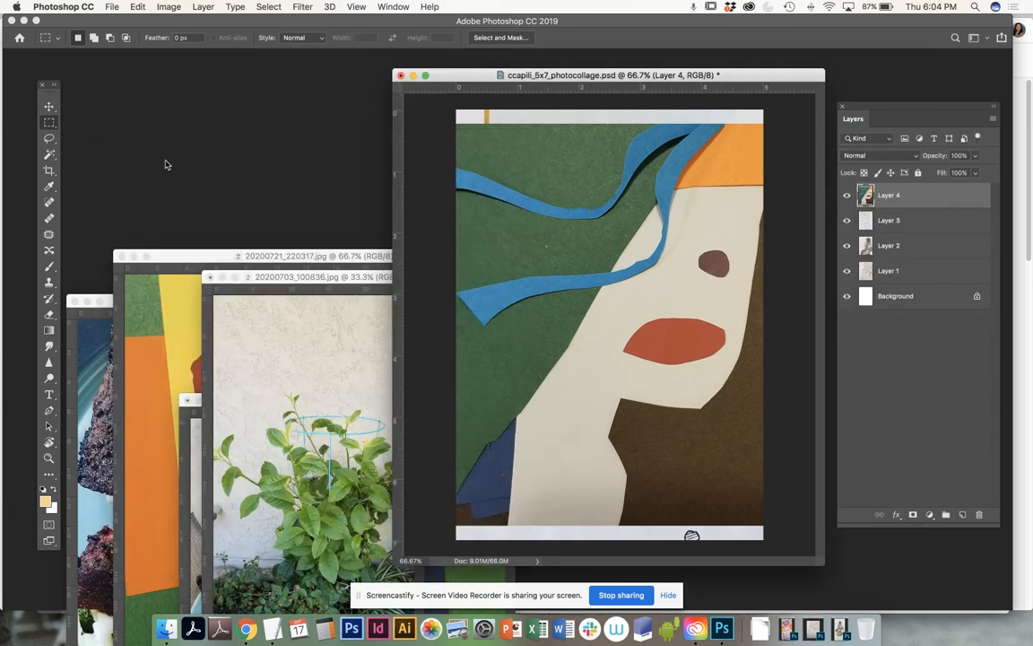
Bring the paper flower 20200721_220317.jpg forward, reposition and enlarge its window, and marquee-select the entire image.
click(338, 285)
drag(183, 262, 153, 156)
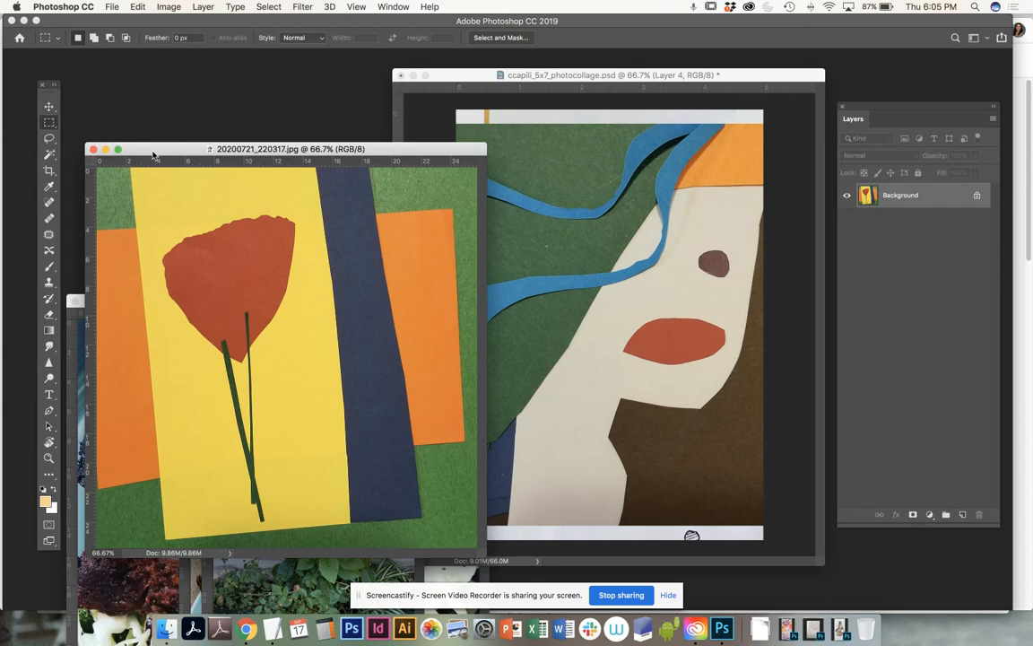
drag(177, 158, 188, 125)
drag(499, 521, 556, 574)
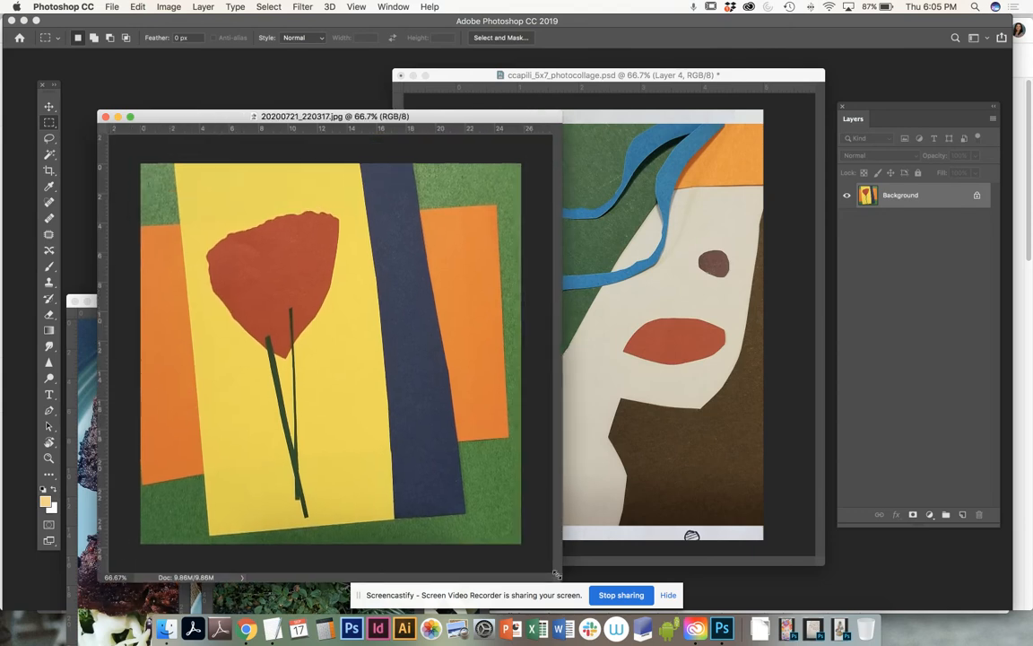
drag(145, 154, 583, 538)
Paste the paper flower into the 5x7 photo collage document and close its source file.
click(750, 364)
key(super+v)
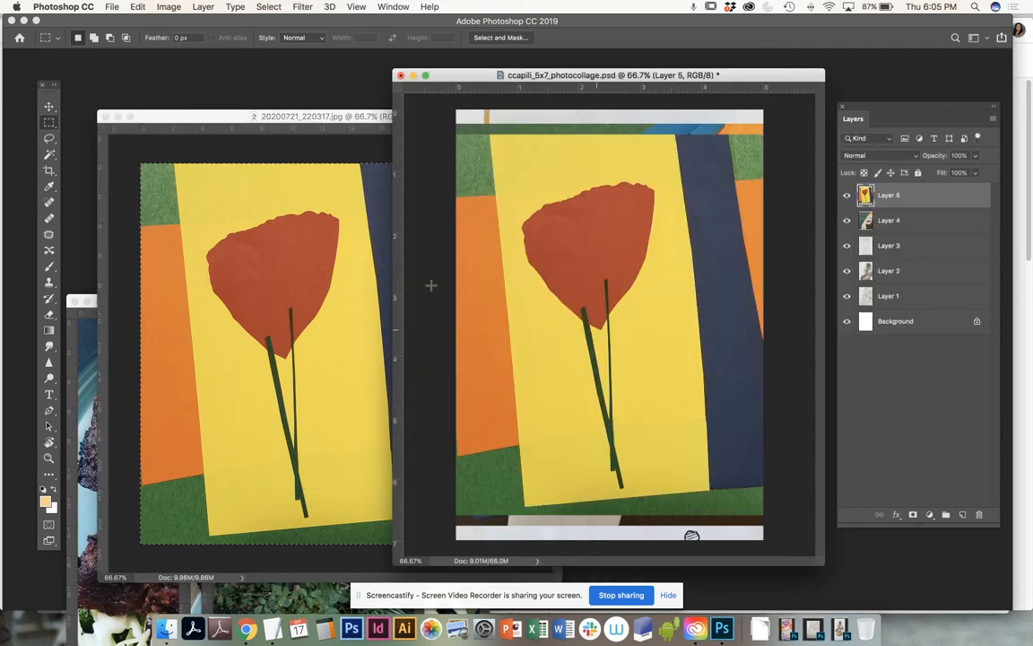
click(161, 113)
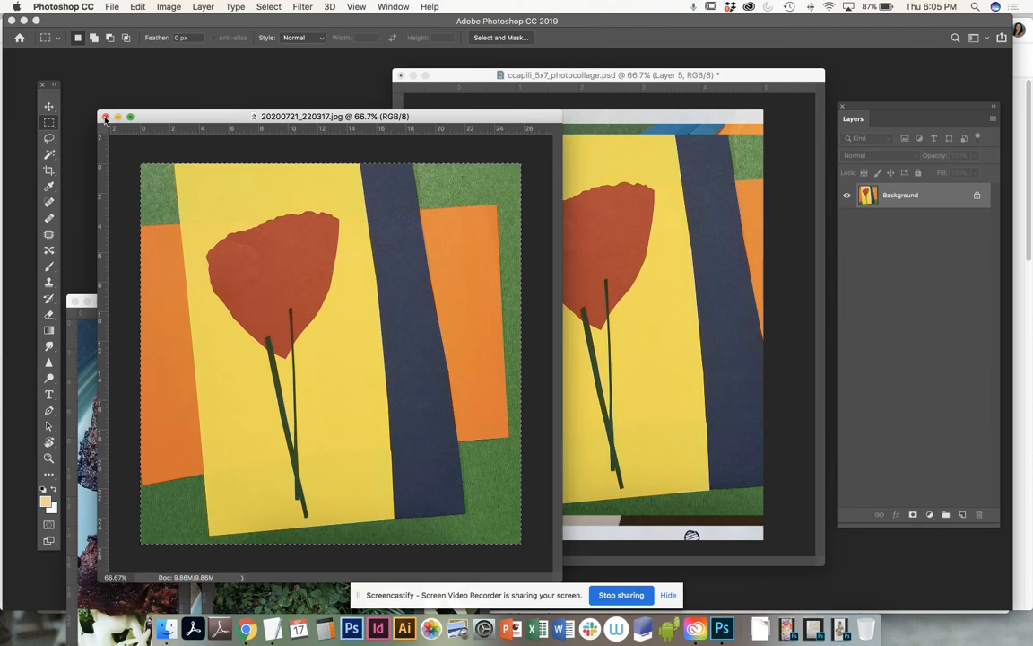
click(104, 113)
Move the plant photo 20200703_100836.jpg beside the collage document, select the whole image and enlarge its window.
drag(276, 283, 173, 137)
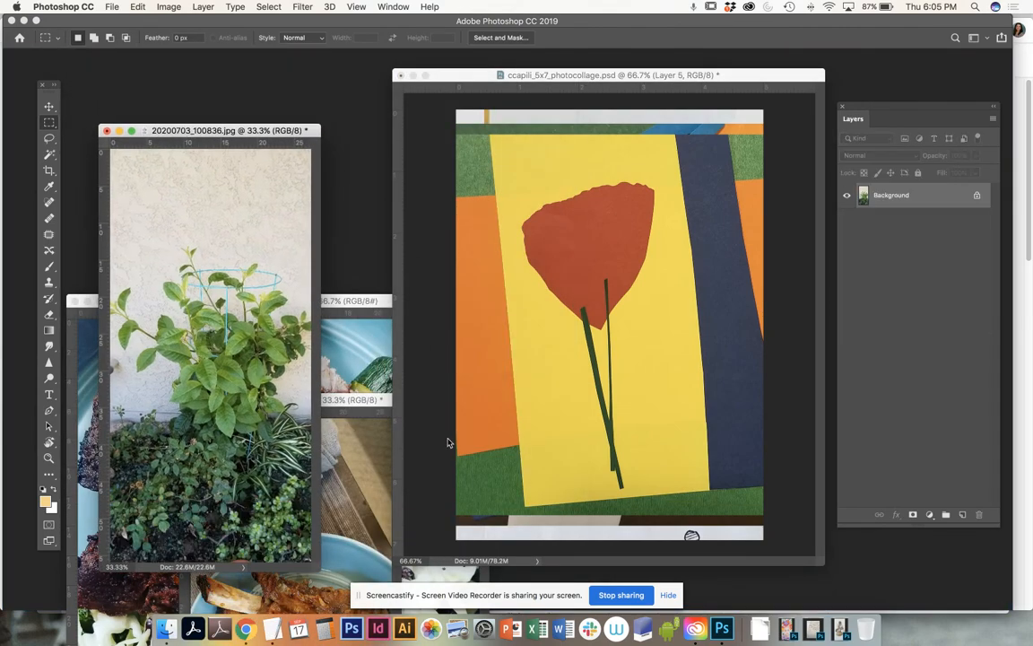
key(super+a)
drag(319, 570, 351, 590)
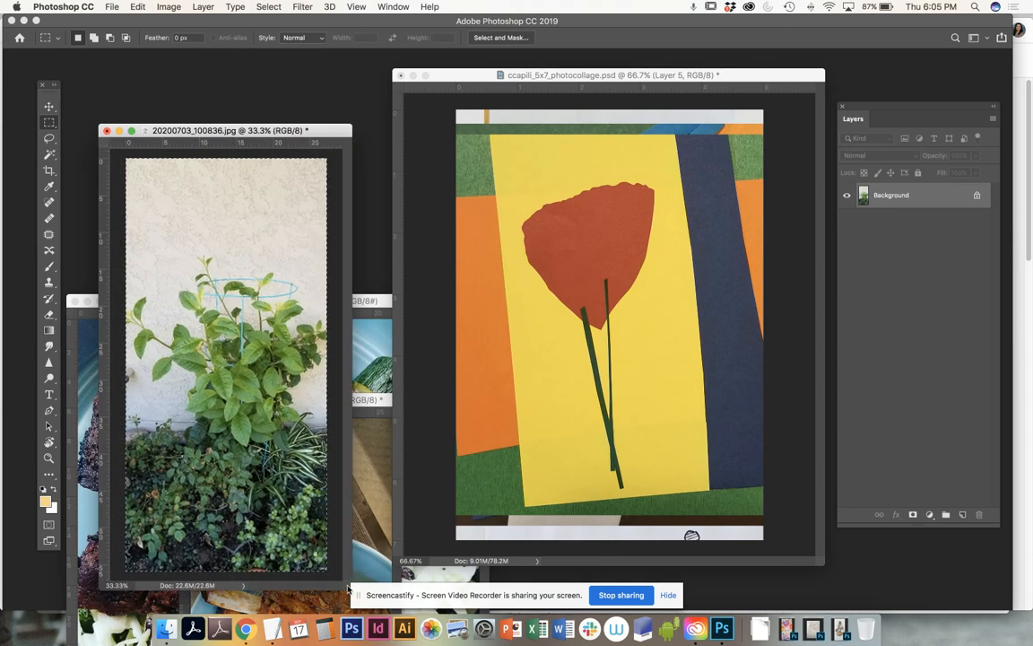
Paste the plant photo into the 5x7 photo collage document and close its source file.
click(763, 238)
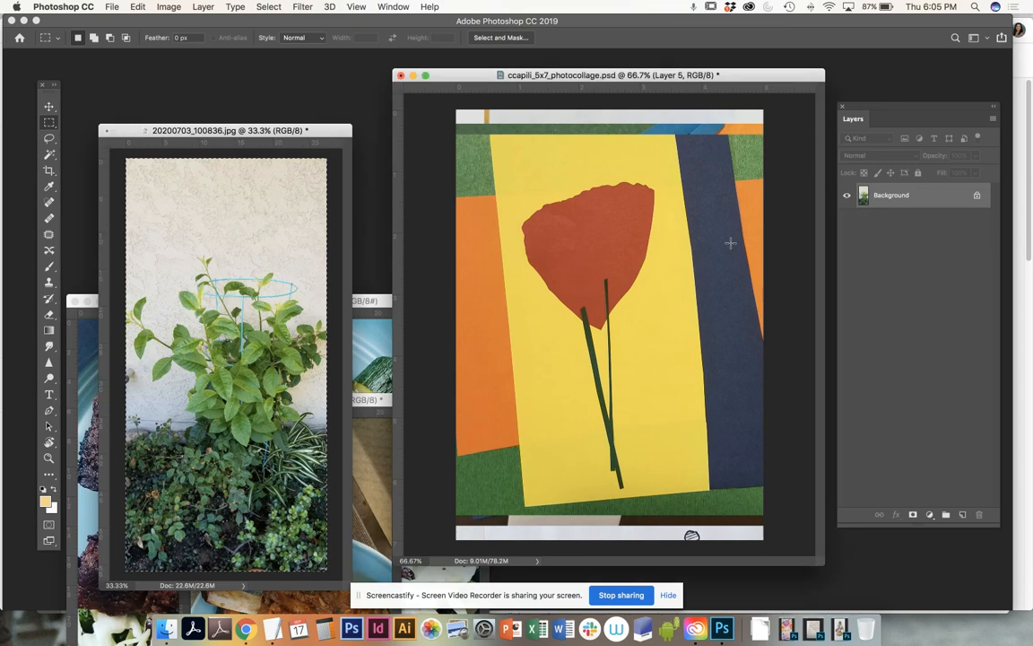
key(super+v)
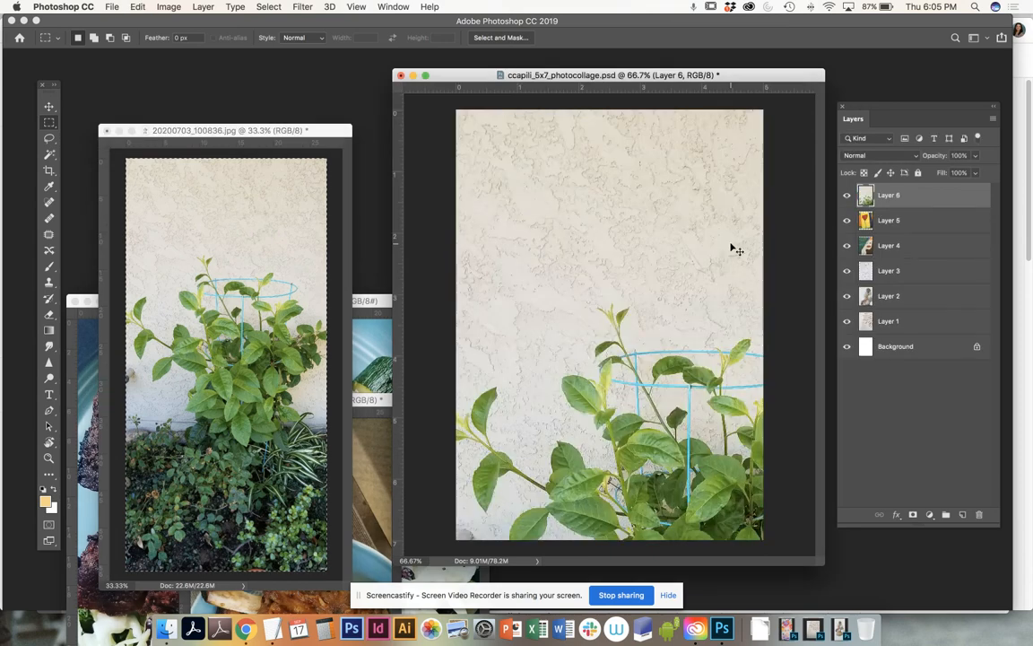
click(301, 213)
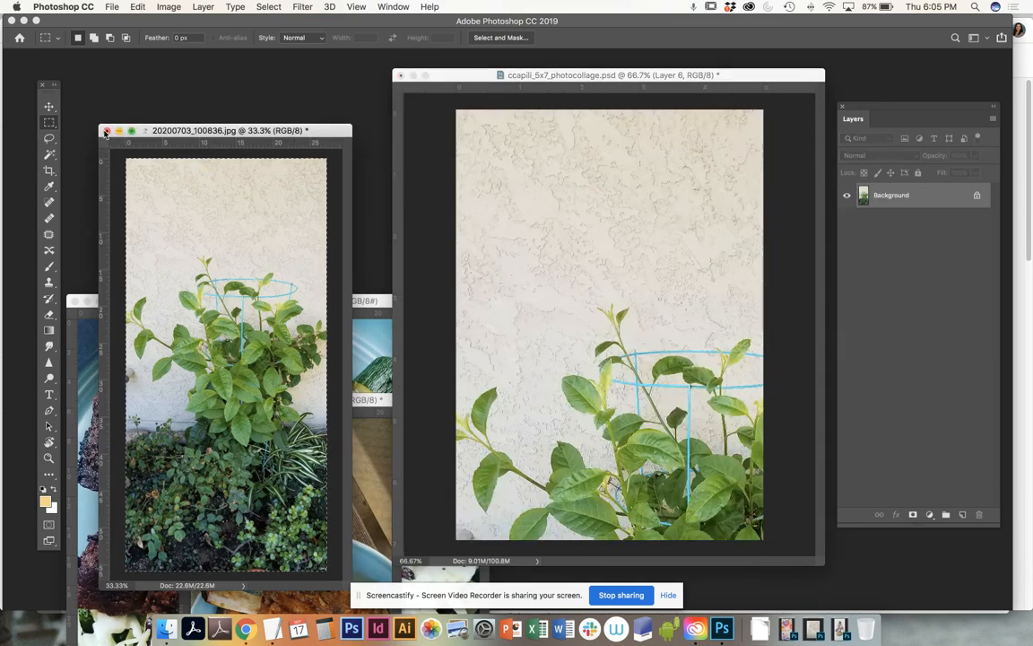
click(106, 130)
Move the ribs photo 20200719_131127.jpg beside the collage document and bring both remaining food photos in front of it.
drag(280, 405, 209, 84)
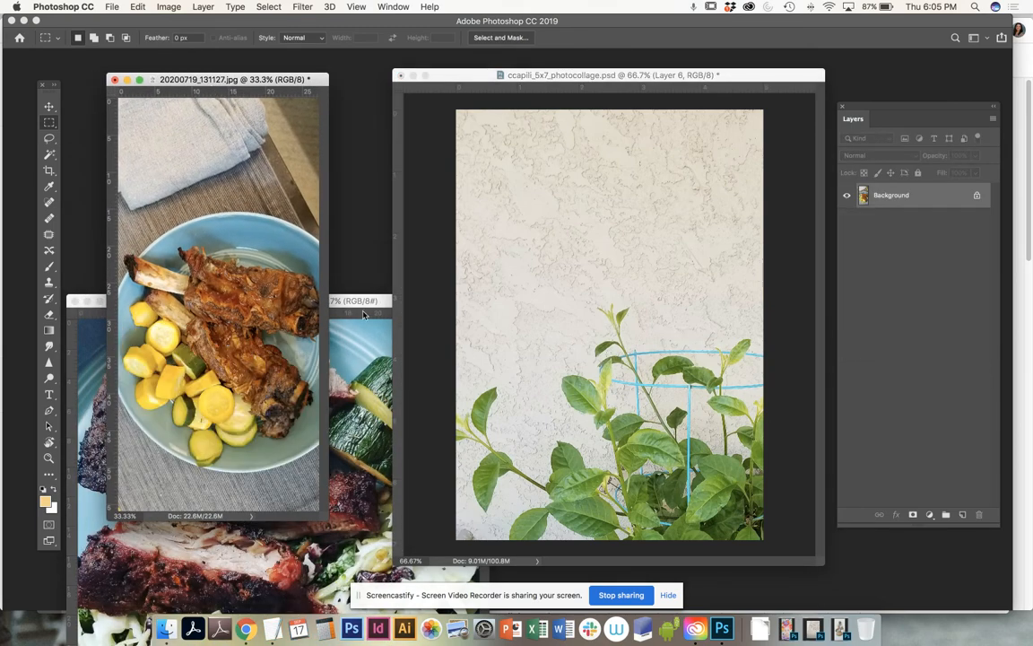
click(364, 314)
click(127, 90)
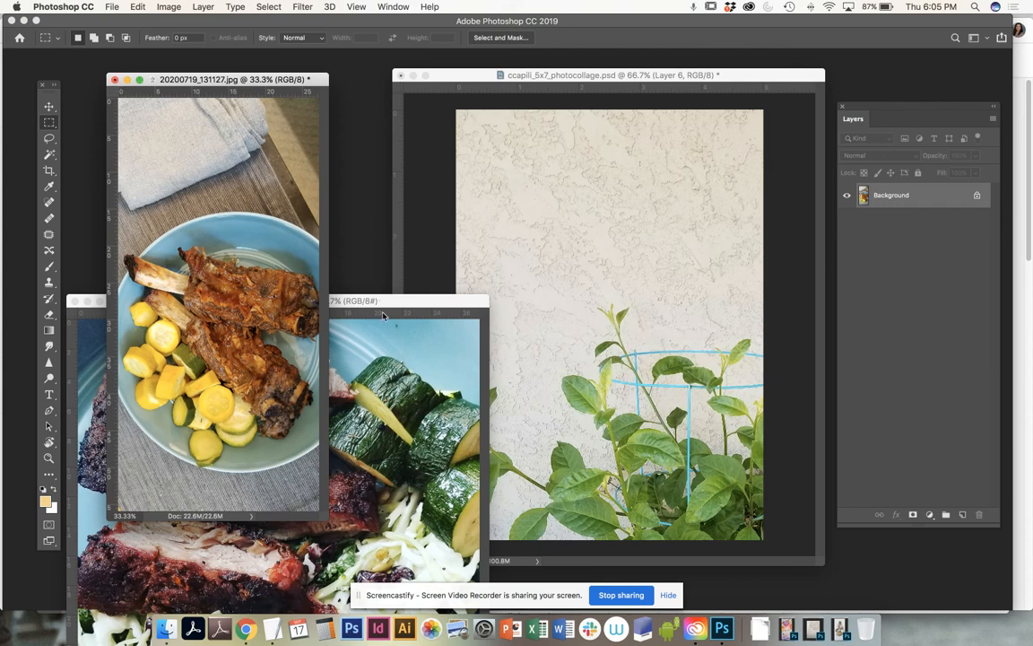
Duplicate the background layer of the food photo IMG_20200815_160619_839.jpg into the 5x7 photo collage document and close its source file.
click(345, 301)
click(519, 78)
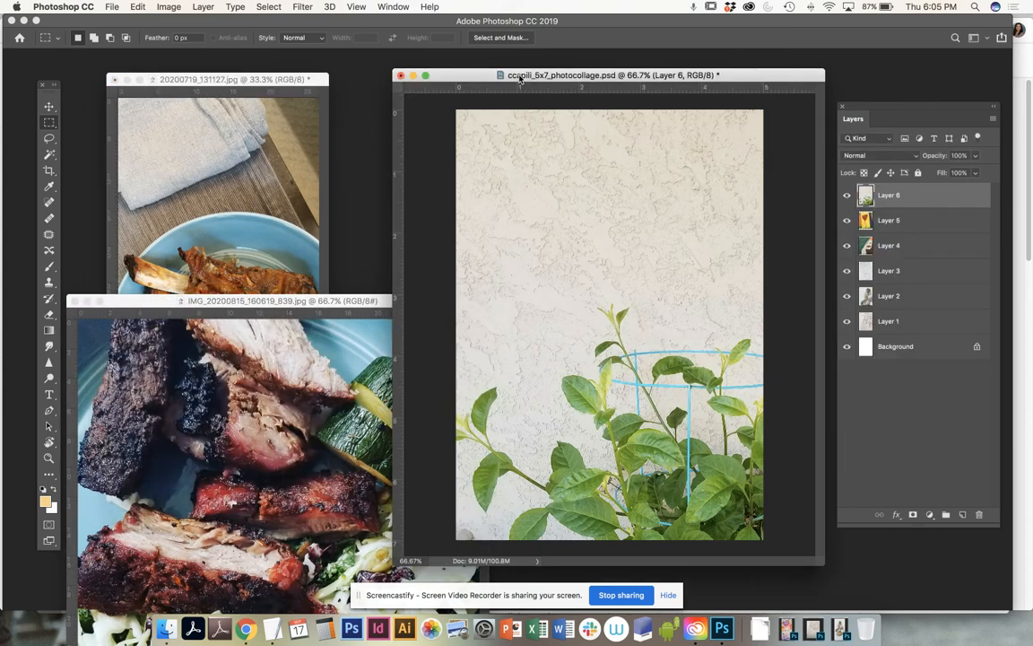
drag(354, 302, 358, 143)
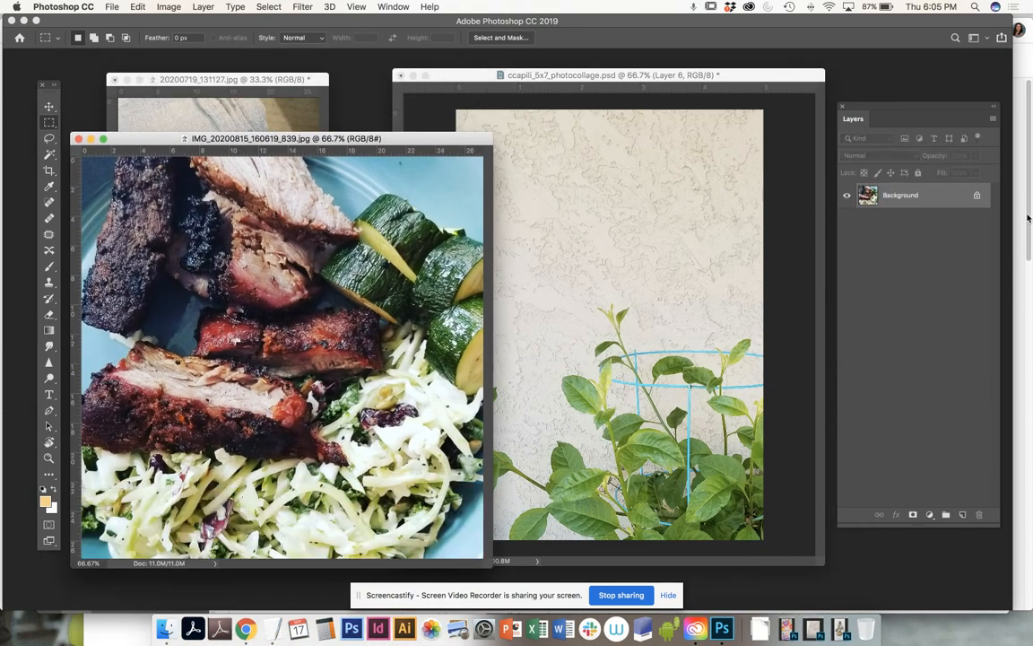
right_click(893, 200)
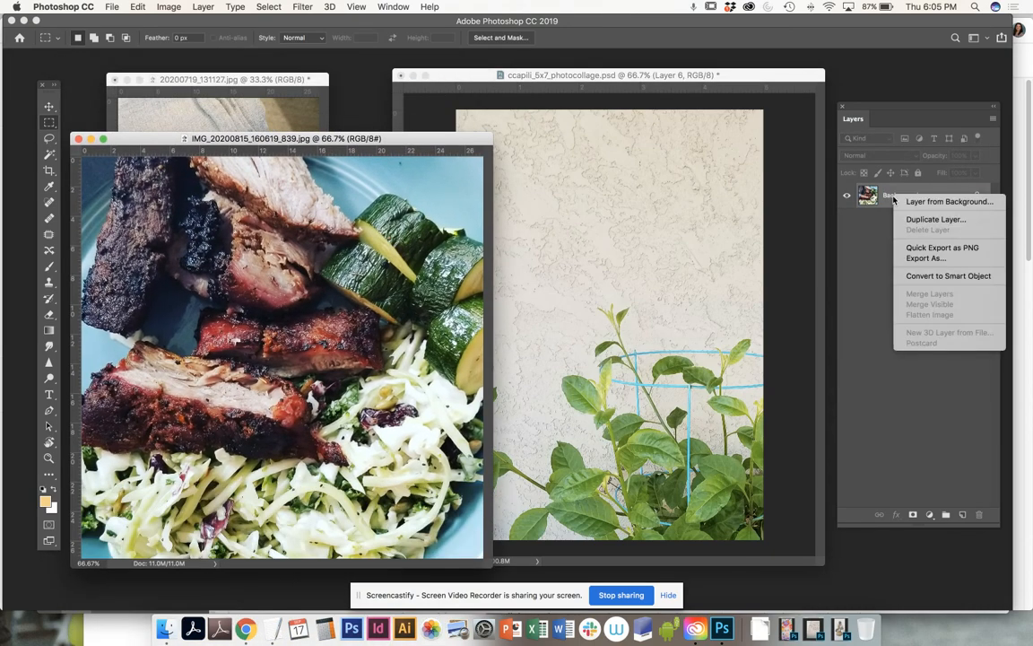
click(917, 221)
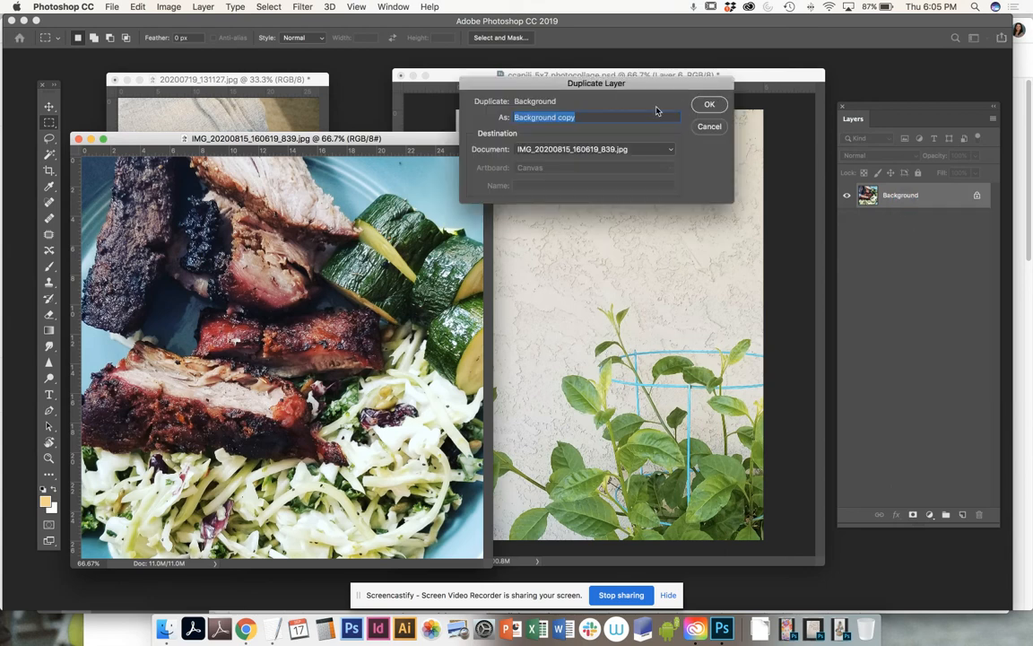
click(574, 148)
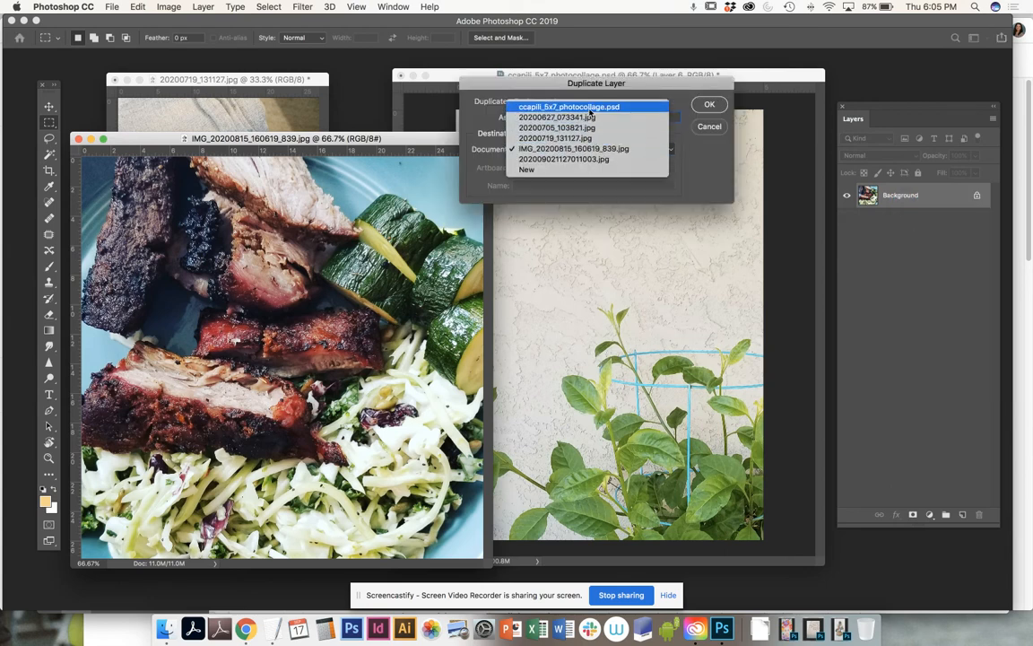
click(590, 108)
click(710, 104)
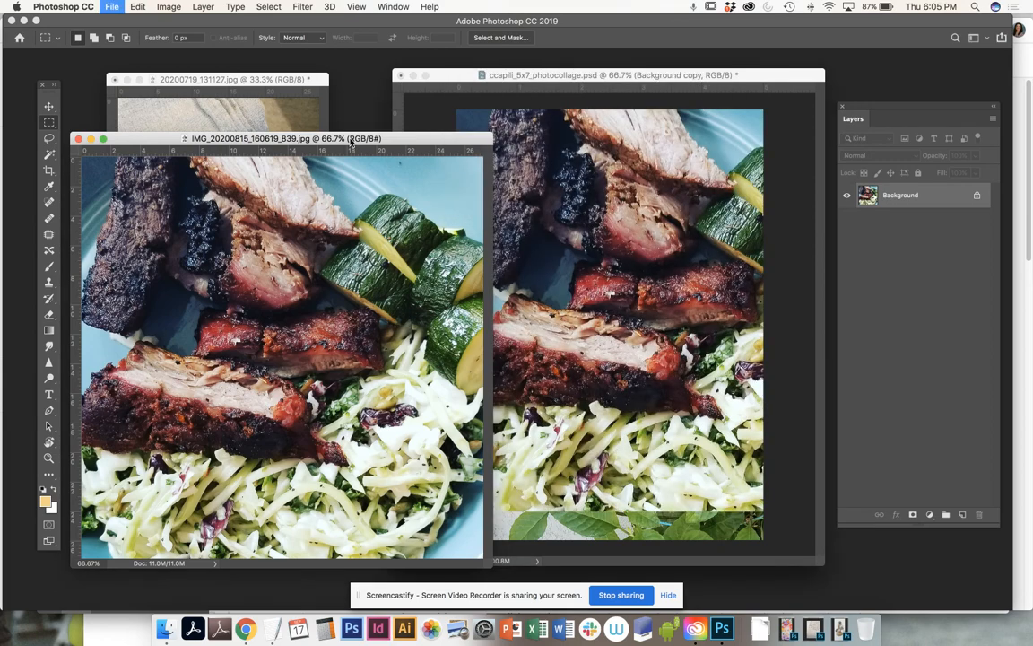
key(super+w)
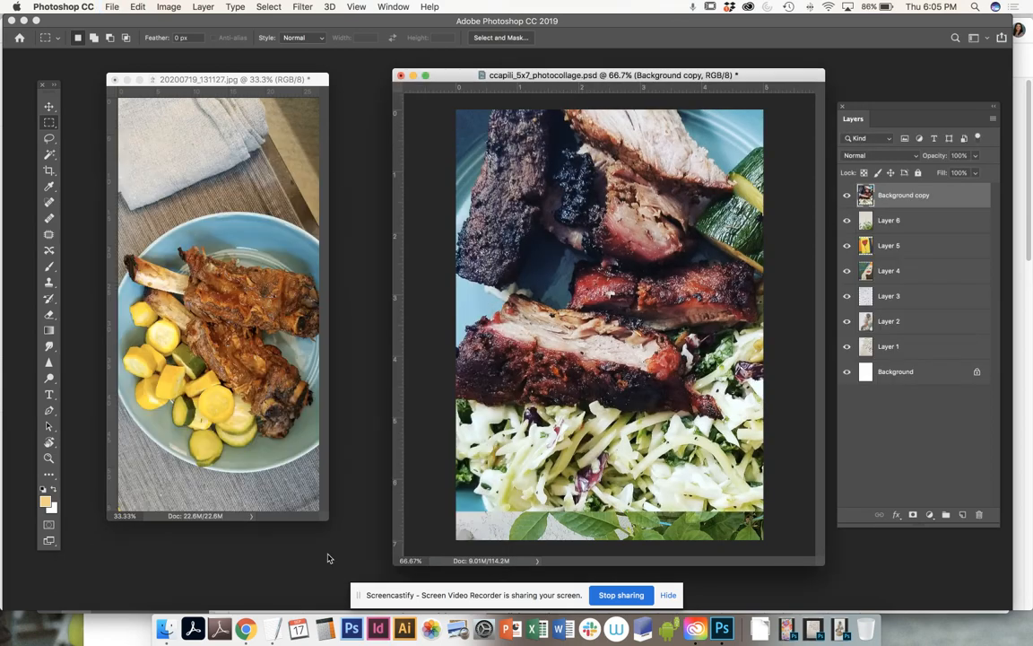
Restore the minimized source images, with the portrait drawing 20200627_073341.jpg in front.
click(813, 630)
click(826, 629)
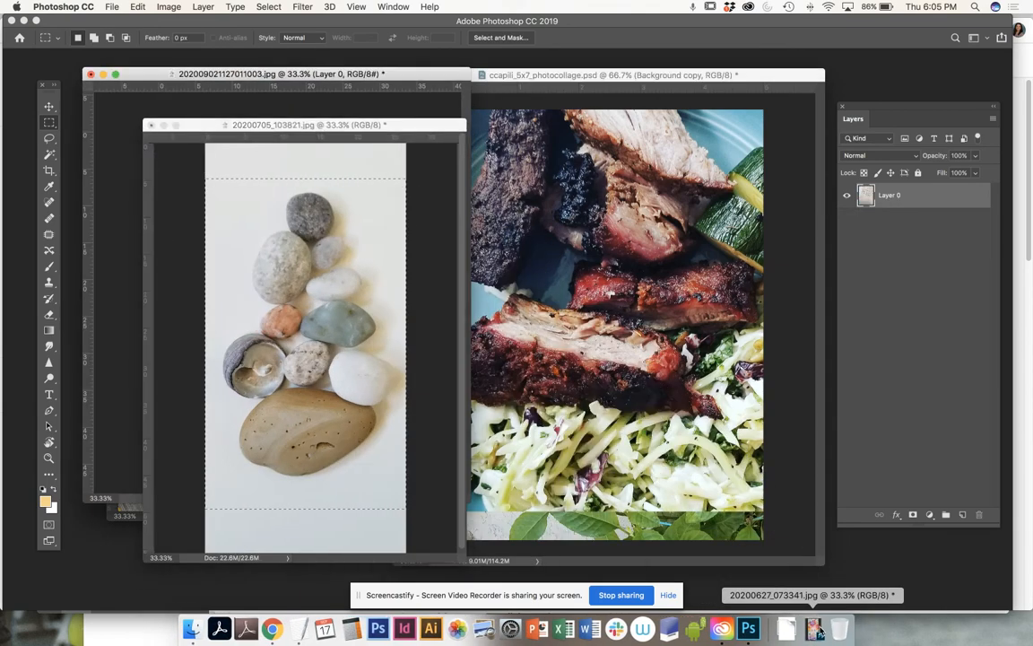
click(812, 630)
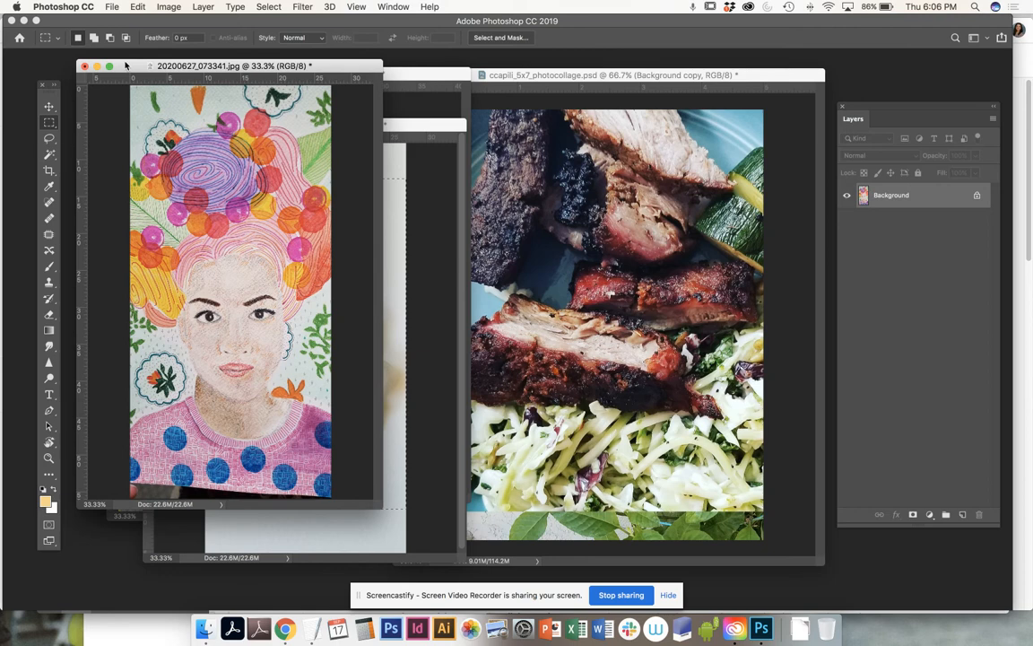
Duplicate the portrait drawing's background layer into the 5x7 photo collage document and close its source file.
right_click(905, 203)
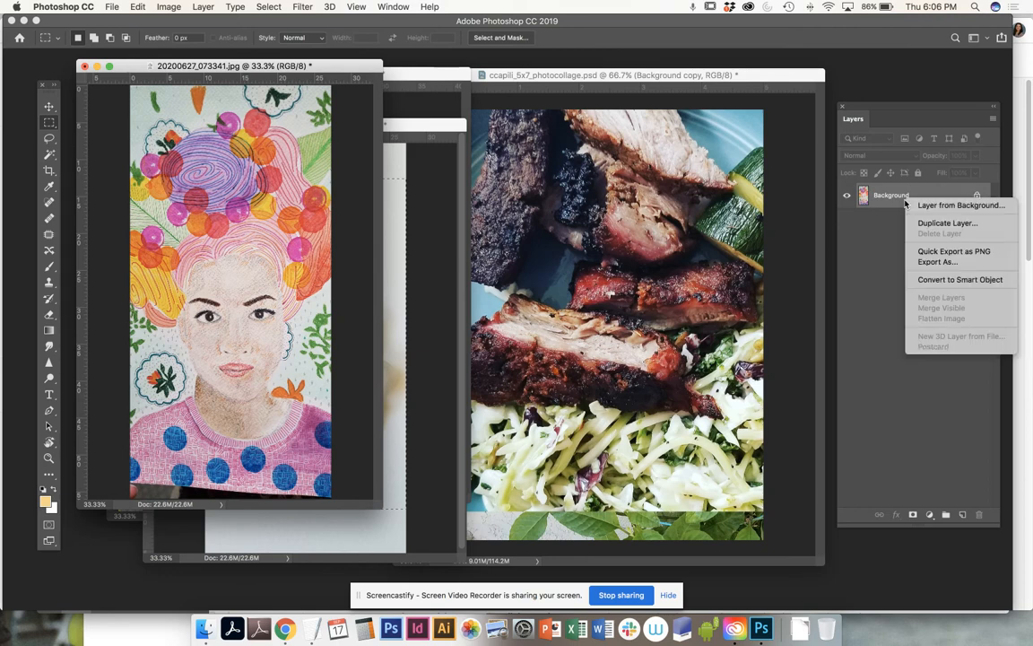
click(924, 226)
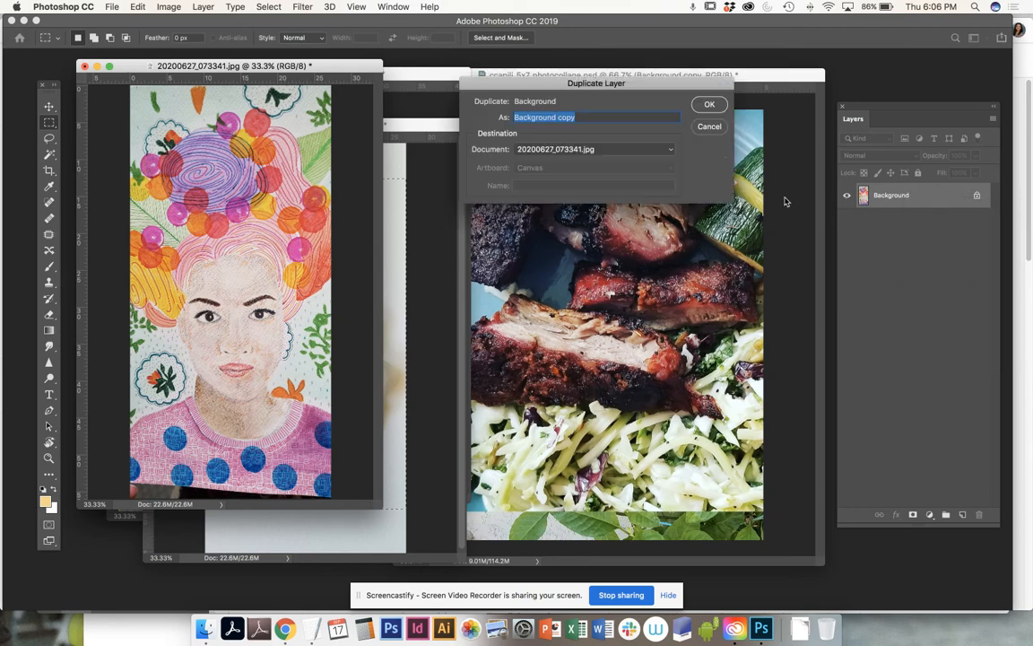
click(604, 150)
click(592, 138)
key(Return)
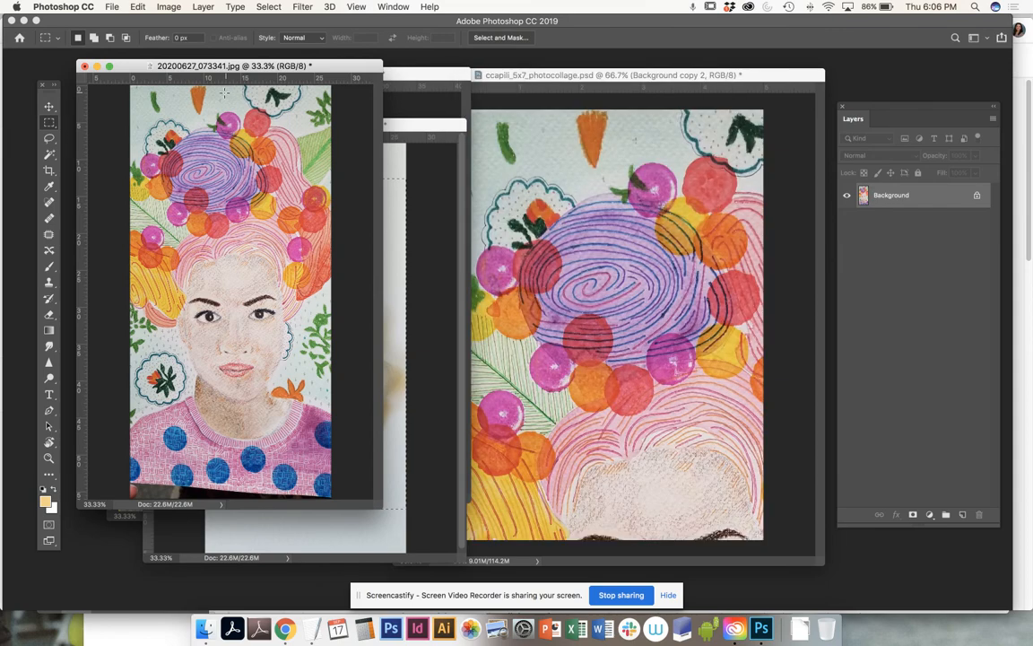
click(84, 66)
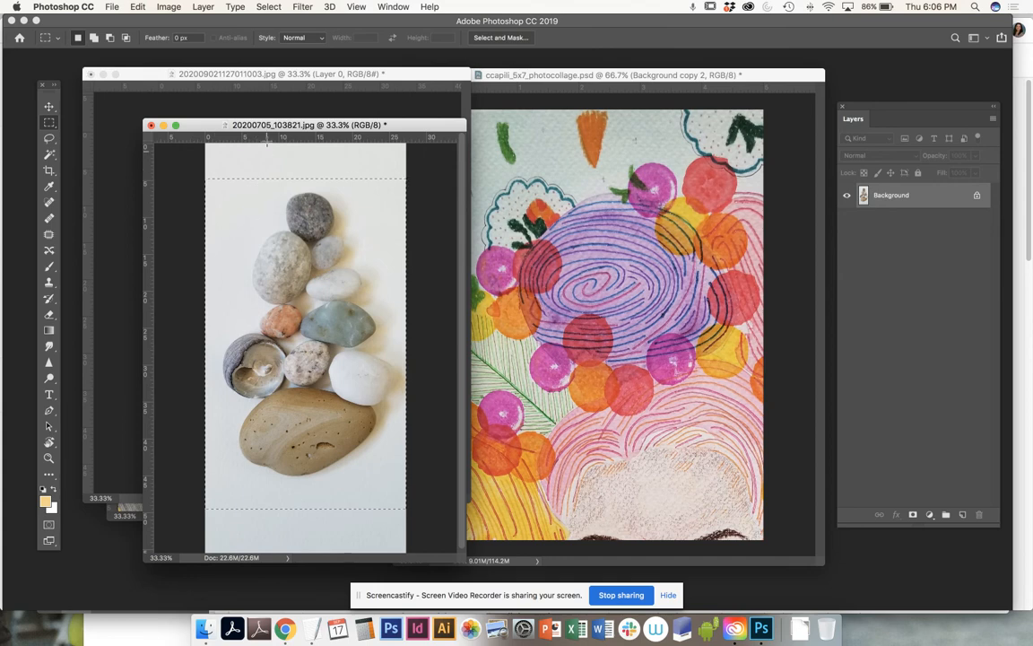
Close the stones photo 20200705_103821.jpg and save the 5x7 photo collage document.
click(518, 79)
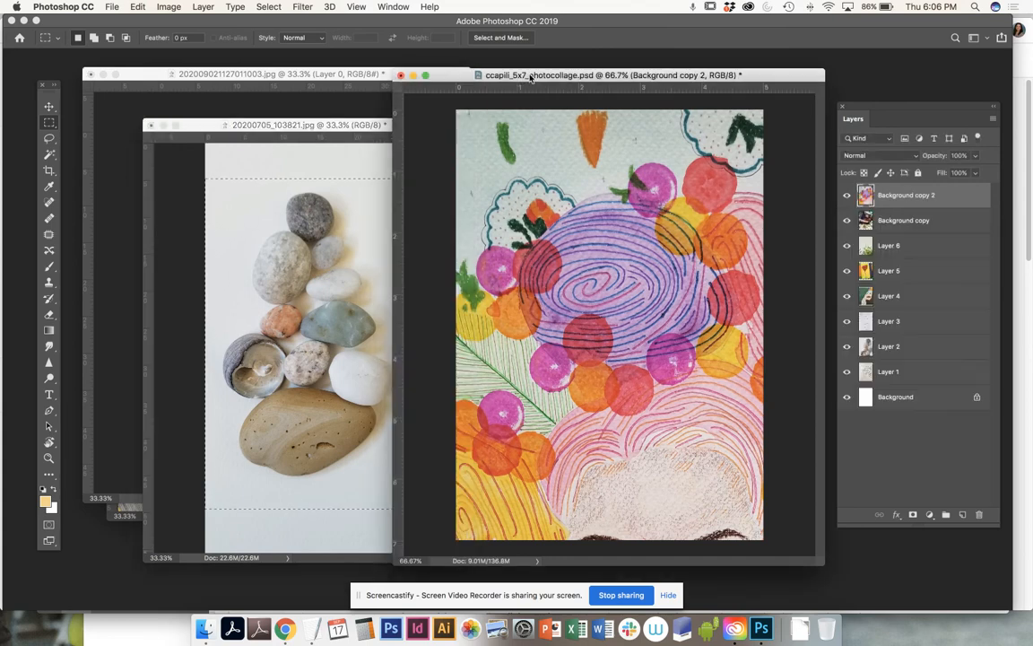
click(183, 125)
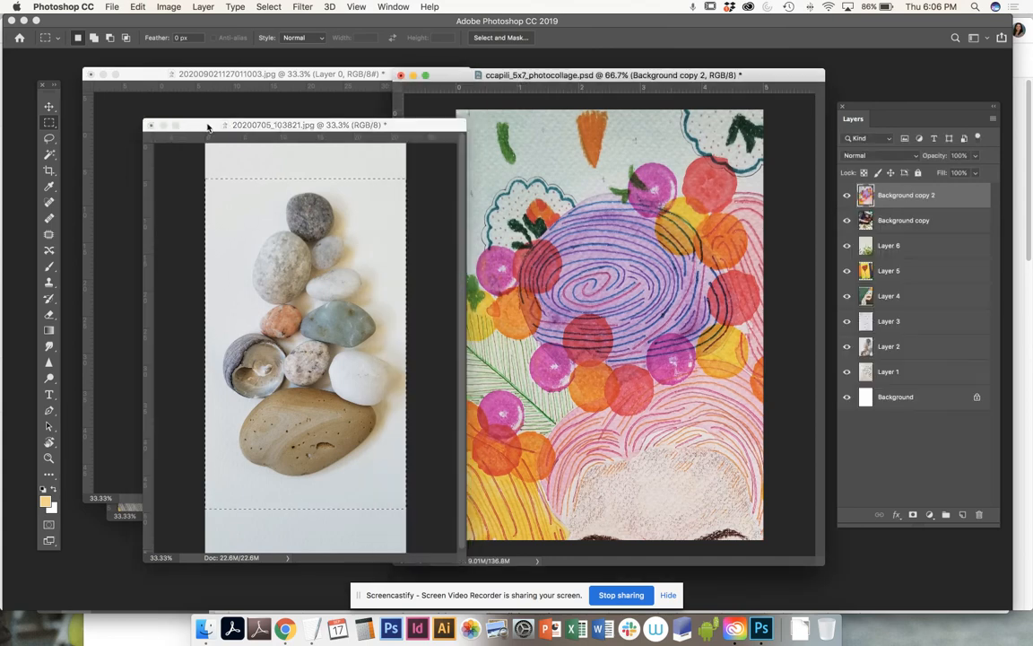
click(151, 125)
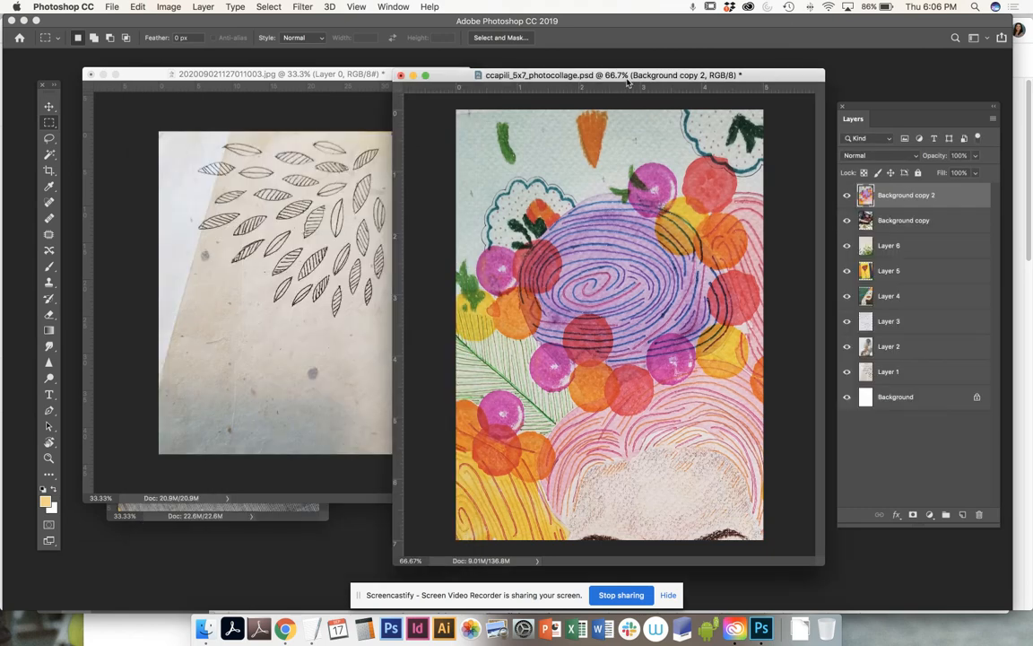
key(super+s)
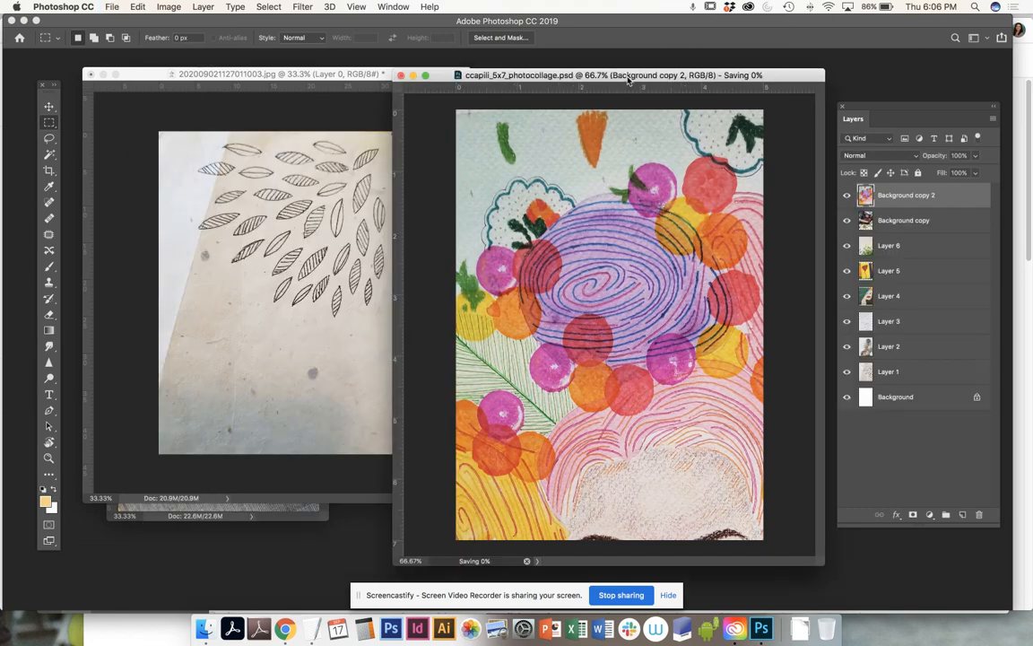
click(111, 7)
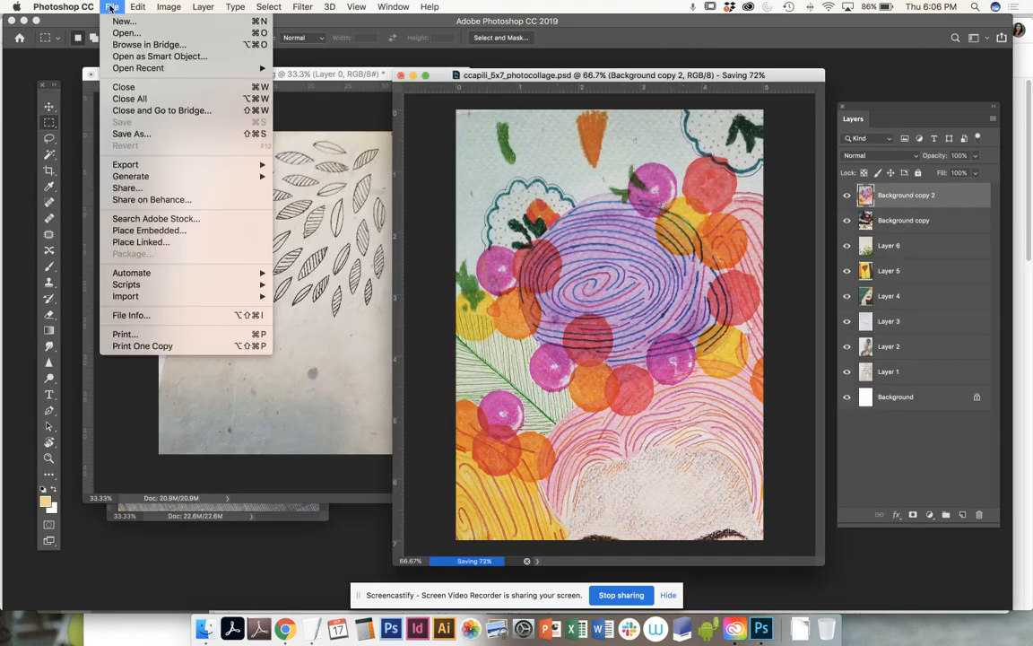
click(128, 126)
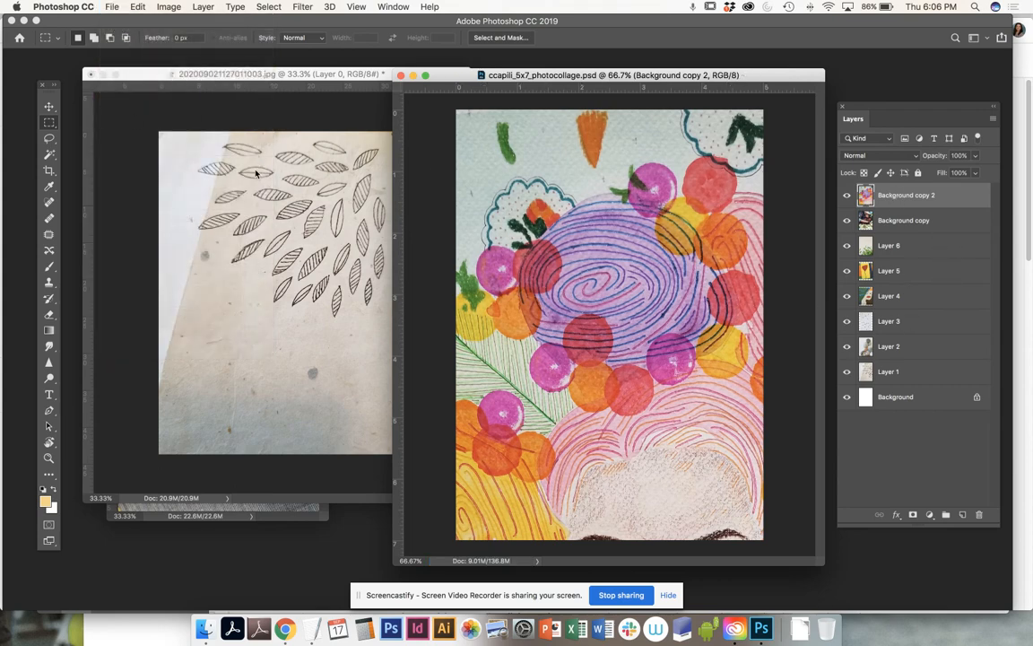
Close the leaf drawing 202009021127011003.jpg and the ribs photo 20200719_131127.jpg, leaving only the collage document open.
click(256, 173)
click(90, 73)
click(473, 216)
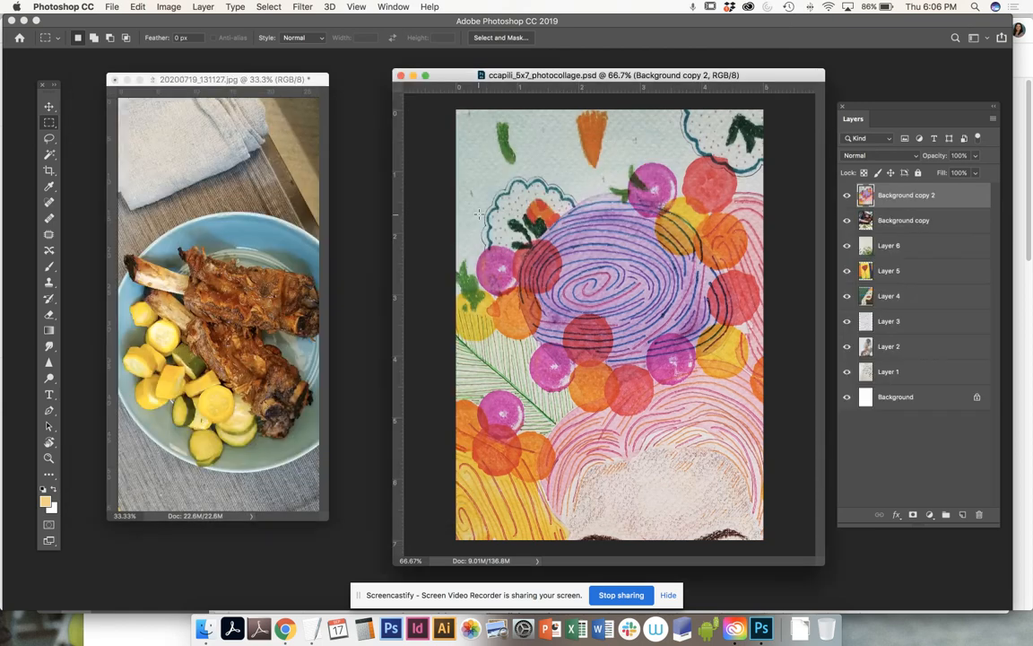
click(236, 228)
key(super+a)
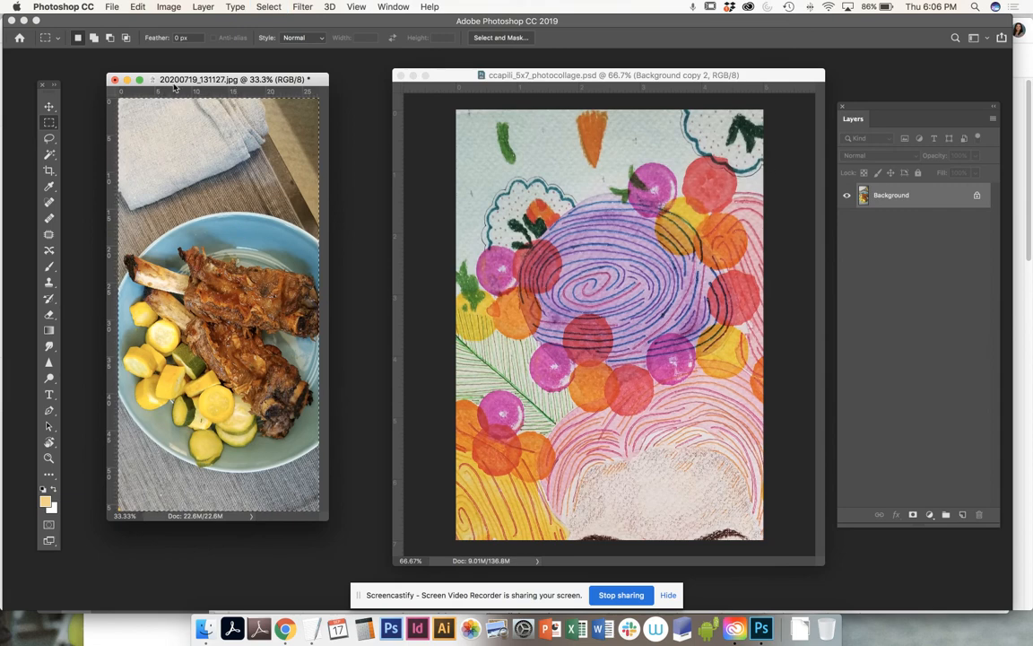
click(113, 80)
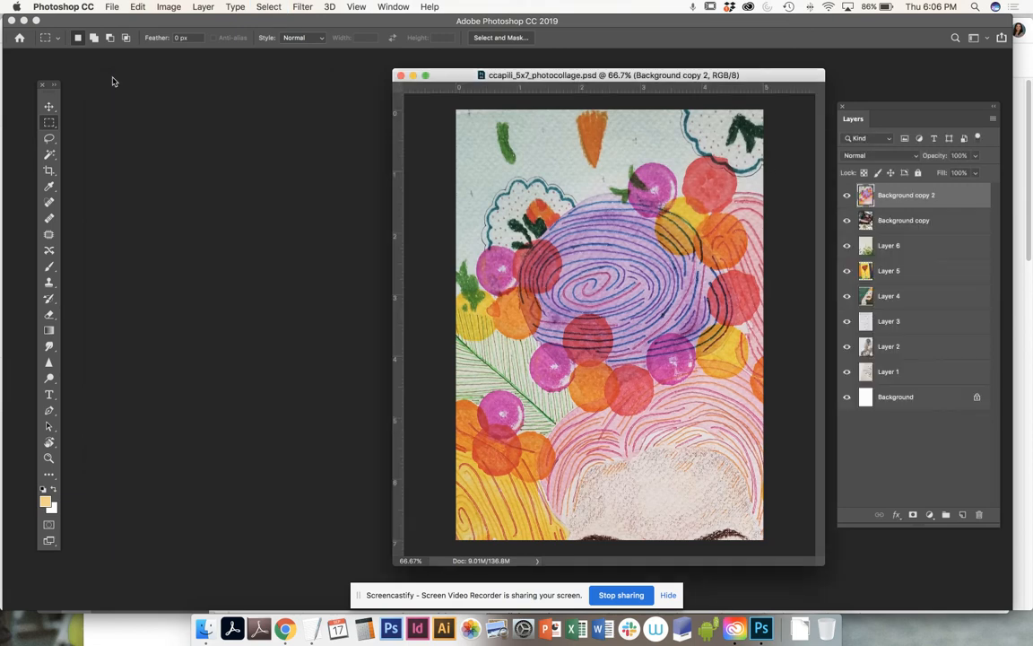
Center the collage window and reorder its layers, moving Background copy 2 and Background copy directly above Layer 5 and Layer 6 below Layer 3.
drag(760, 81, 599, 72)
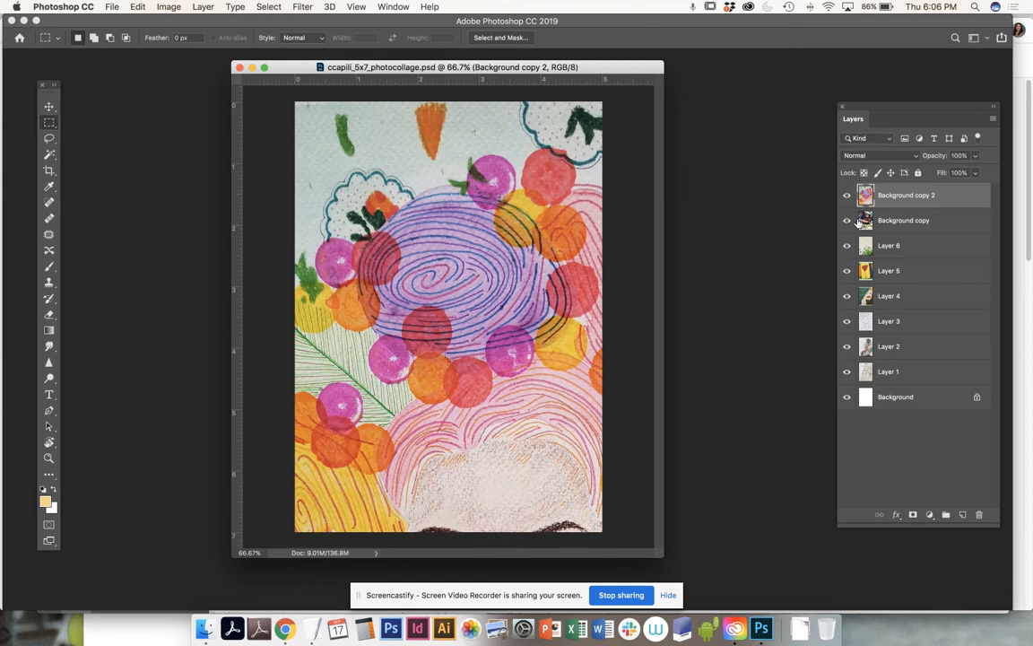
click(847, 195)
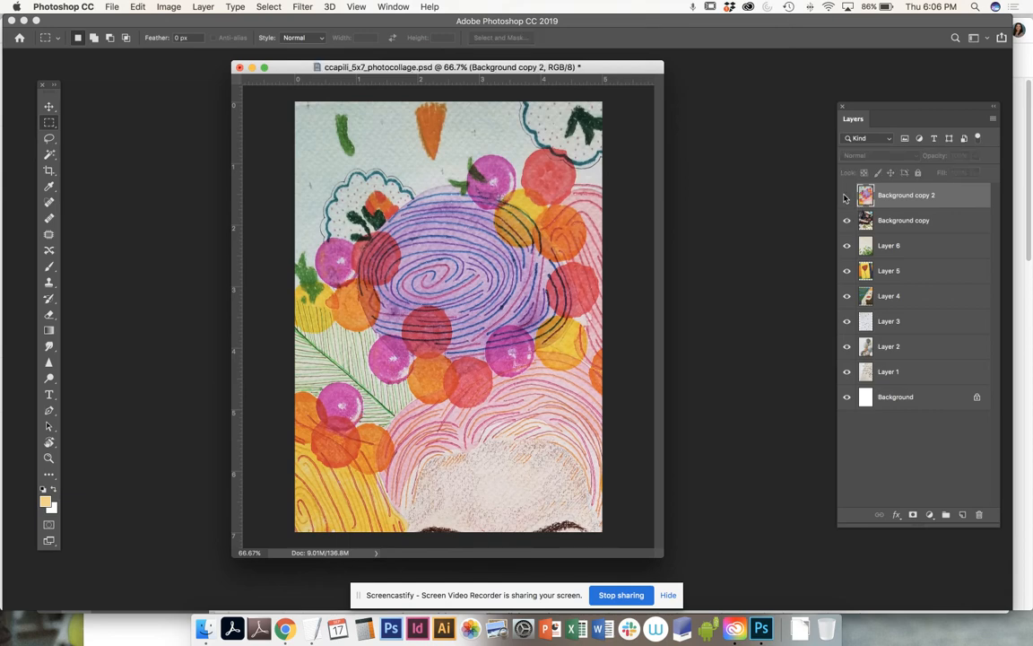
click(846, 195)
drag(897, 195, 901, 251)
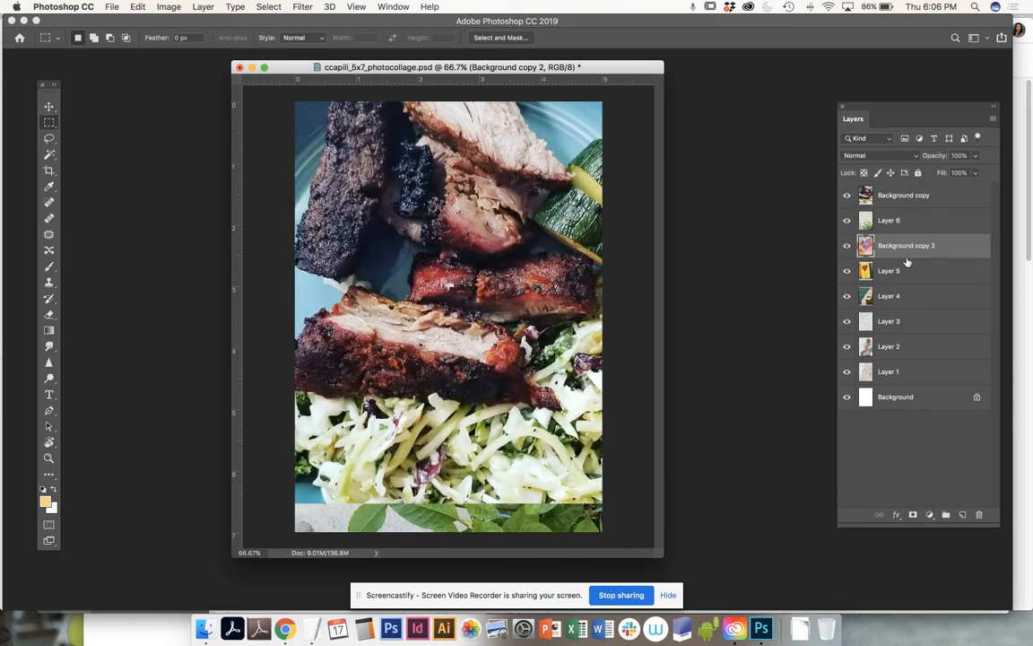
double_click(903, 194)
drag(866, 193, 956, 254)
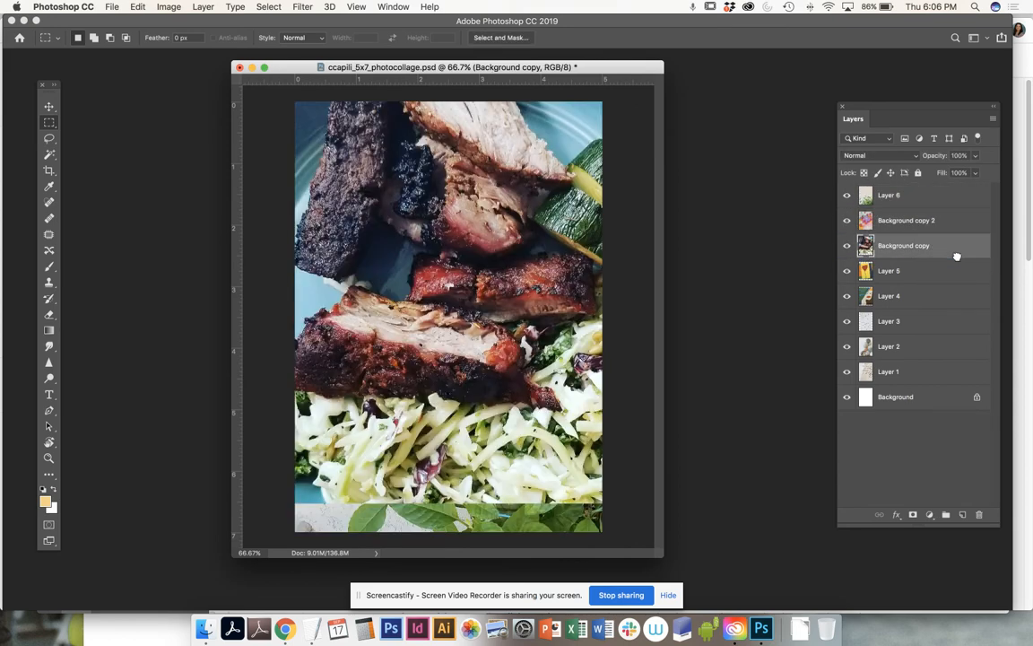
drag(924, 197, 922, 330)
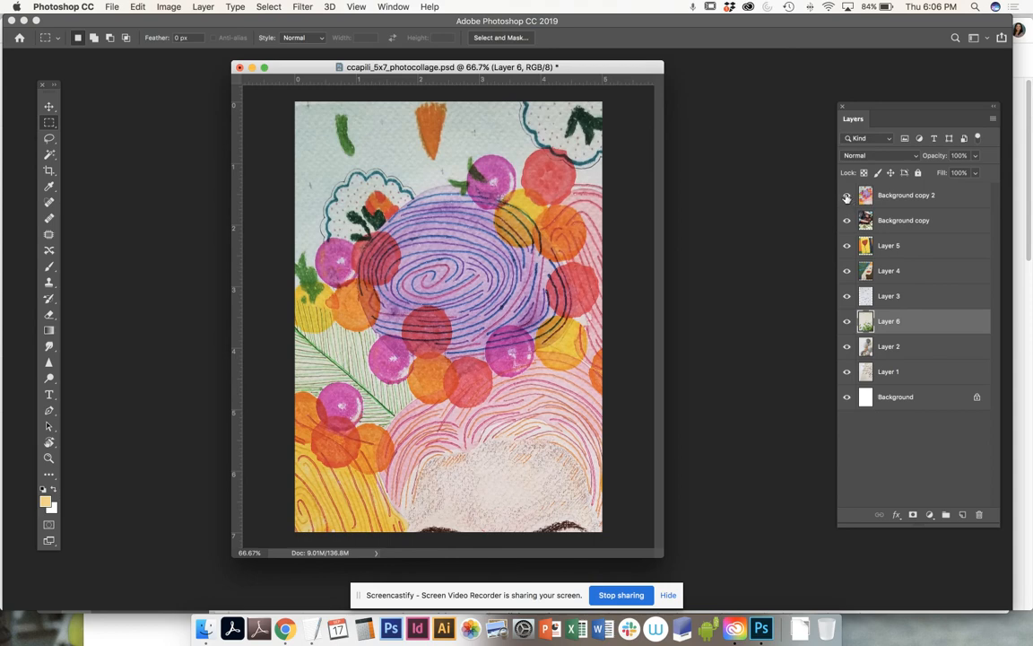
Hide the image layers one by one from Background copy 2 down to Layer 1 to inspect them, and show them all again.
click(911, 197)
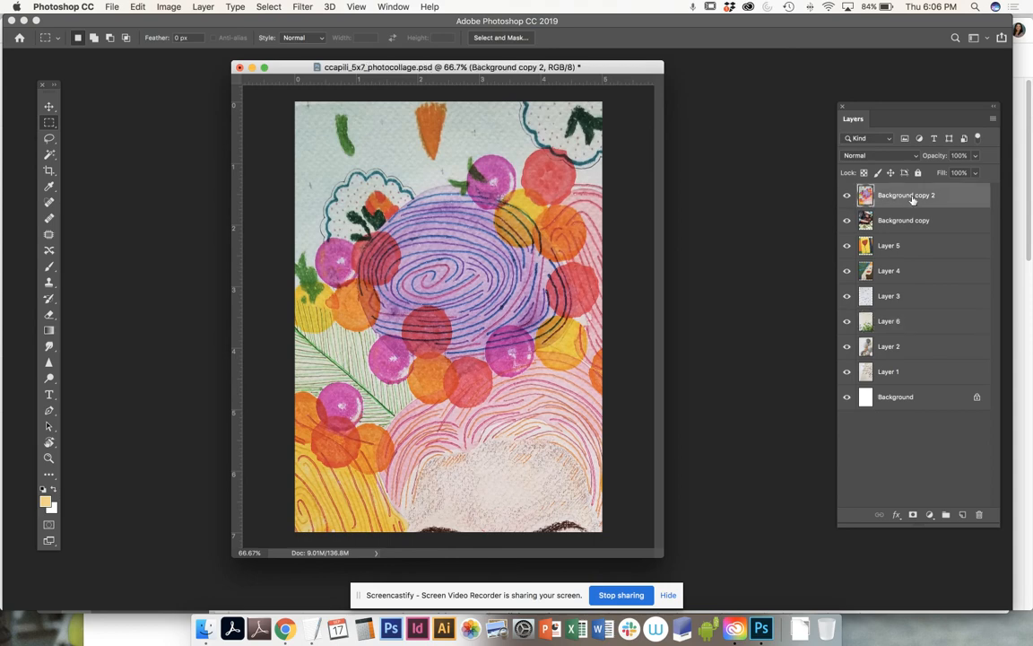
click(846, 199)
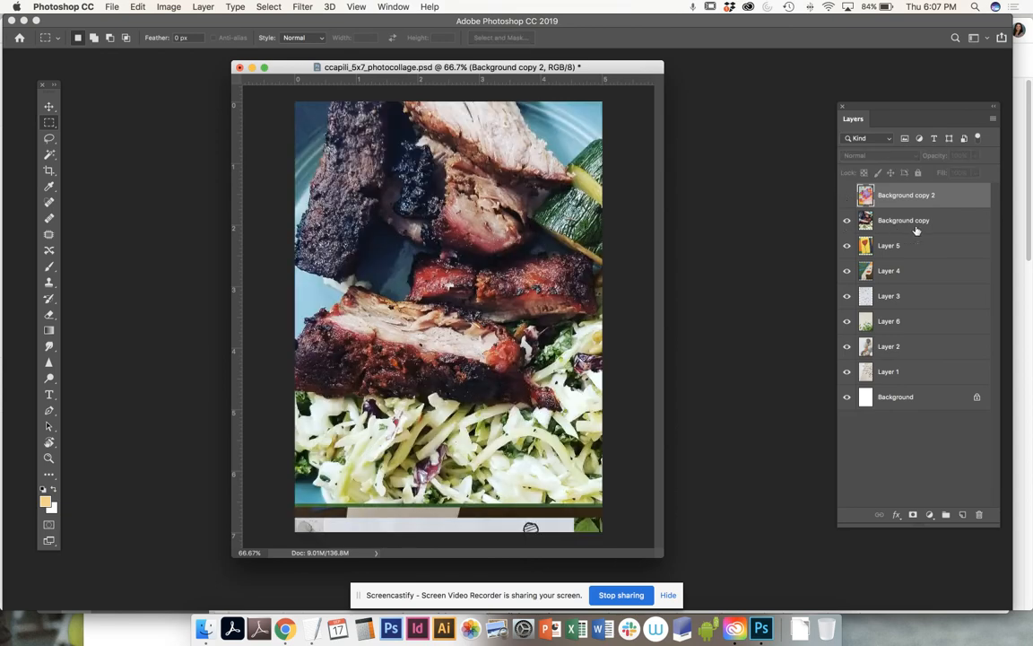
click(846, 221)
click(846, 246)
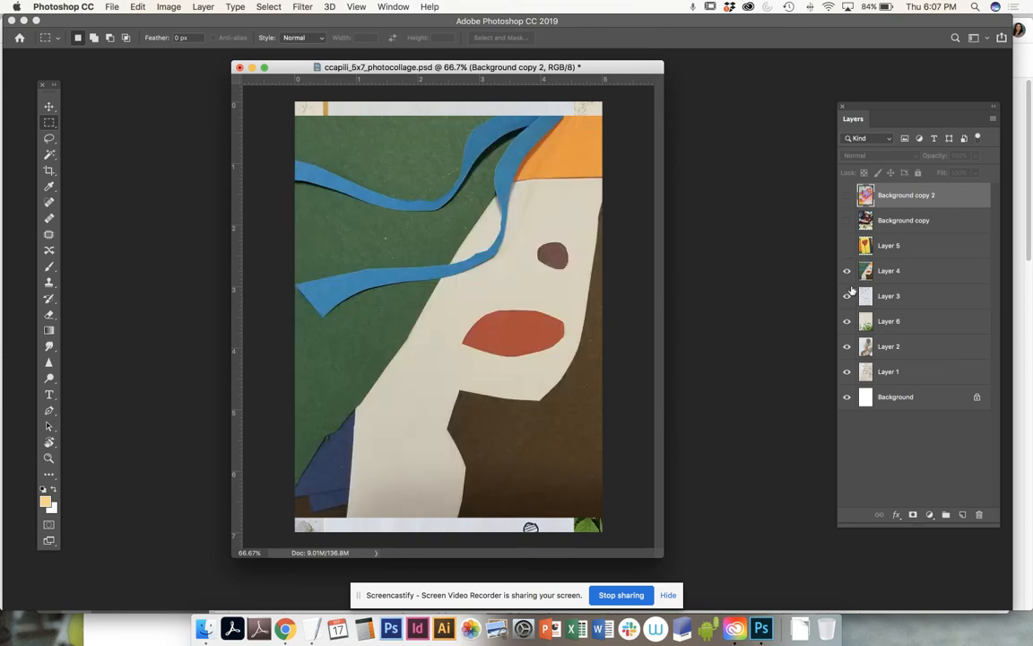
click(847, 271)
click(846, 296)
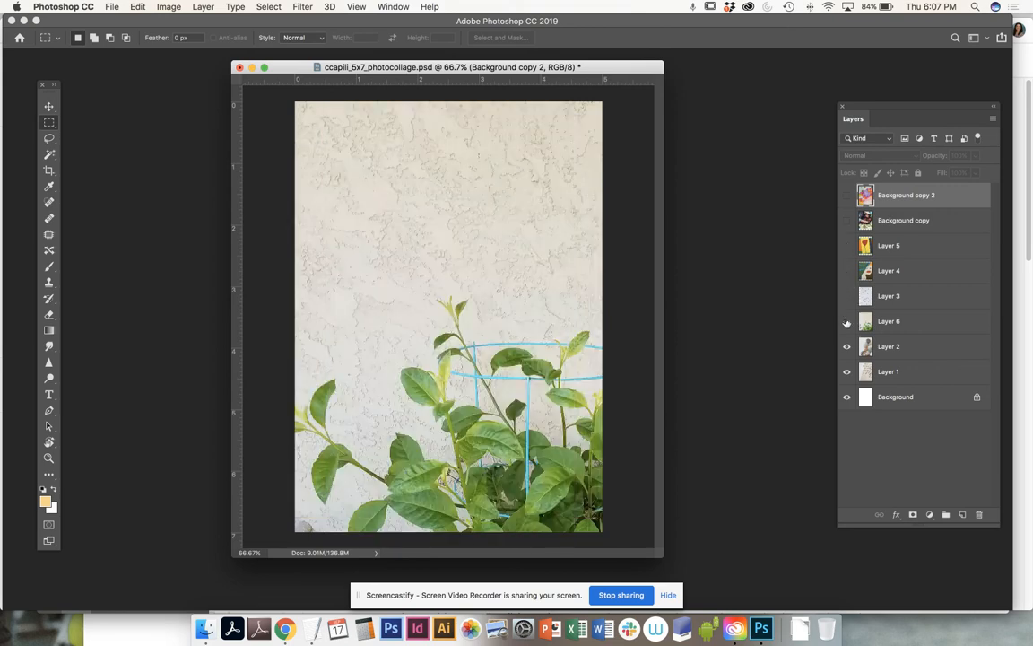
click(846, 321)
click(846, 346)
click(847, 371)
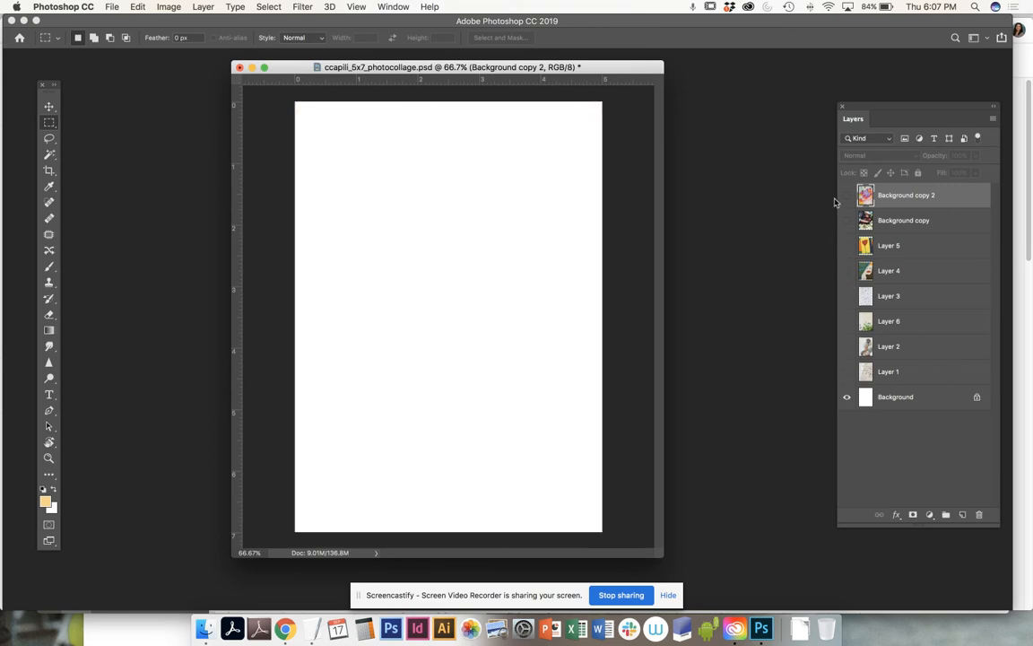
drag(846, 197, 848, 371)
Rename the layer Background copy 2 as drawing and the layer Background copy as food.
double_click(906, 195)
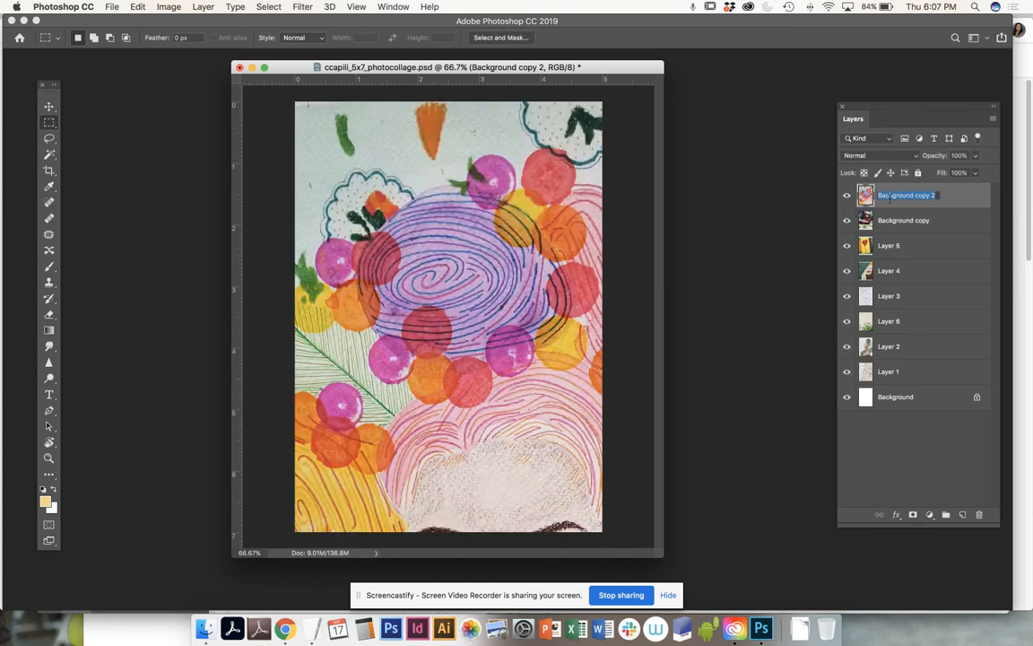
click(920, 255)
double_click(915, 195)
text(s)
text(rawing)
click(906, 222)
double_click(908, 220)
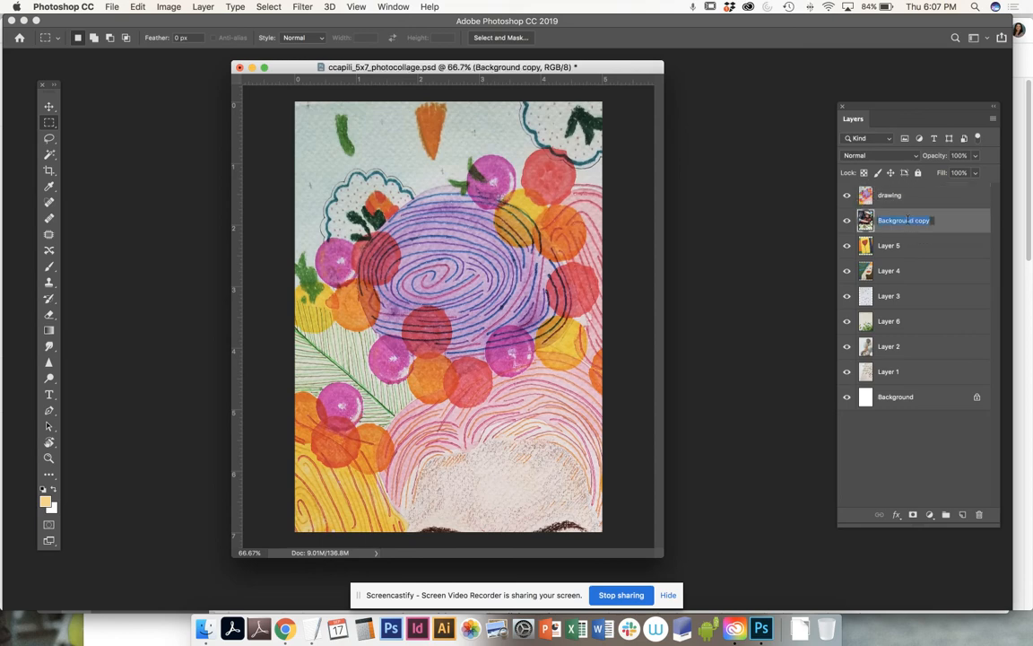
text(food)
Rename Layer 5 as paper flower, Layer 4 as paper girl and Layer 3 as dots.
click(890, 247)
double_click(890, 248)
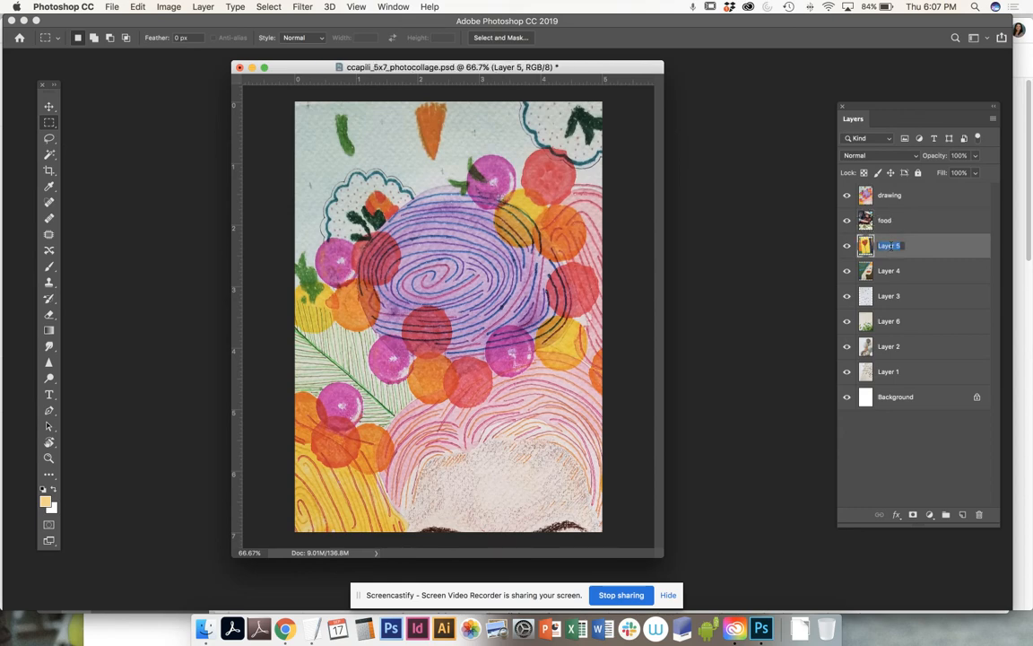
text(paper flower)
double_click(900, 275)
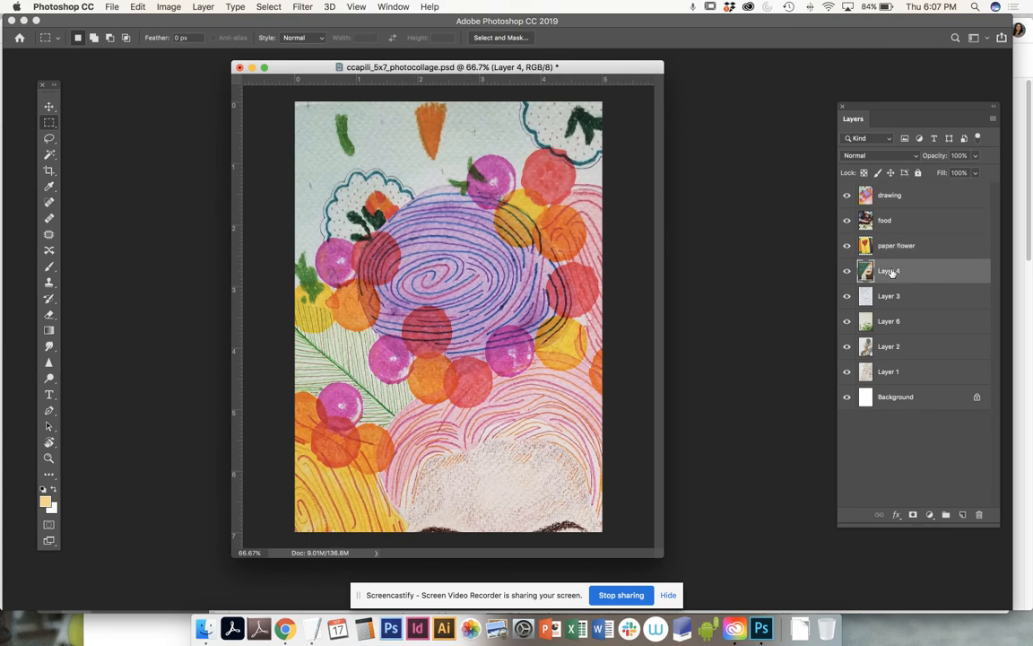
text(paper girl)
double_click(891, 296)
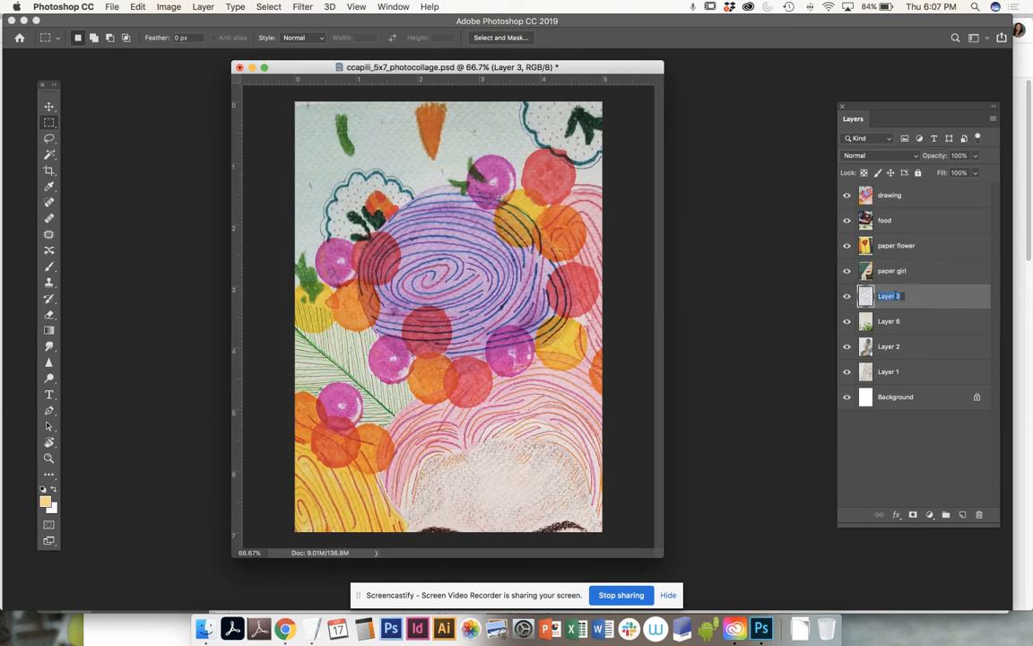
text(dots)
Hide the four layers above dots and move the dots image about 3 inches up and half an inch to the right.
drag(846, 271, 850, 196)
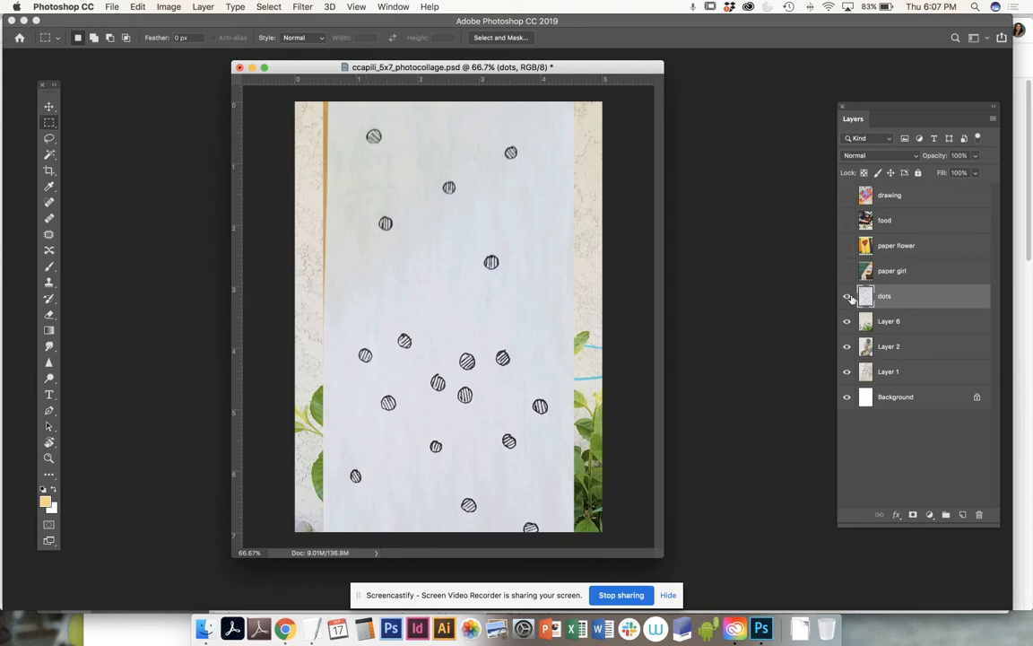
key(v)
drag(490, 448, 513, 261)
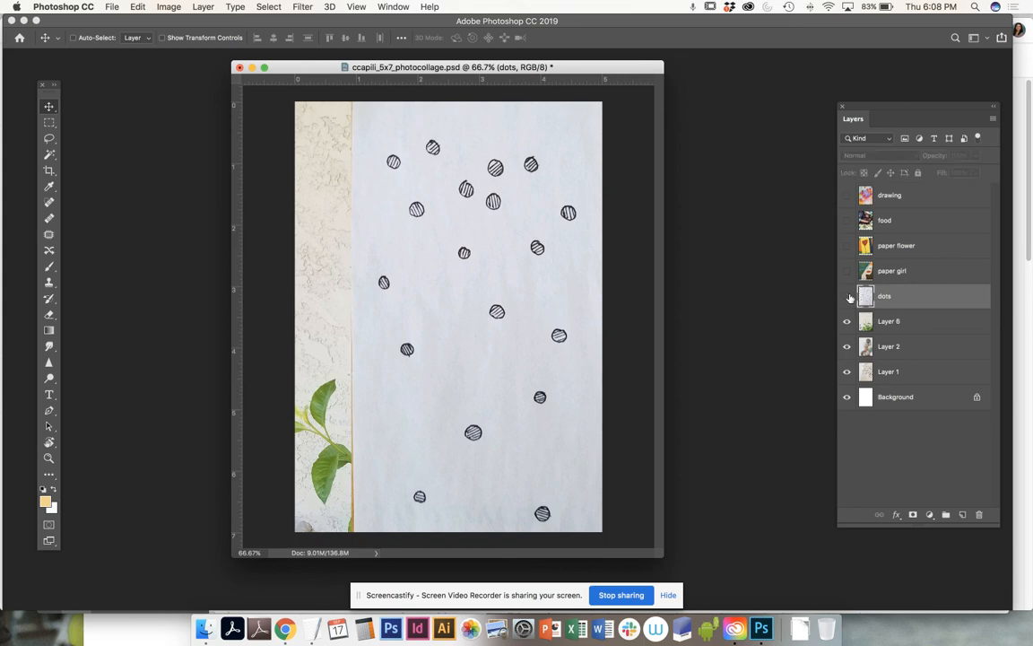
Hide the dots layer and rename Layer 6 as plant.
click(848, 297)
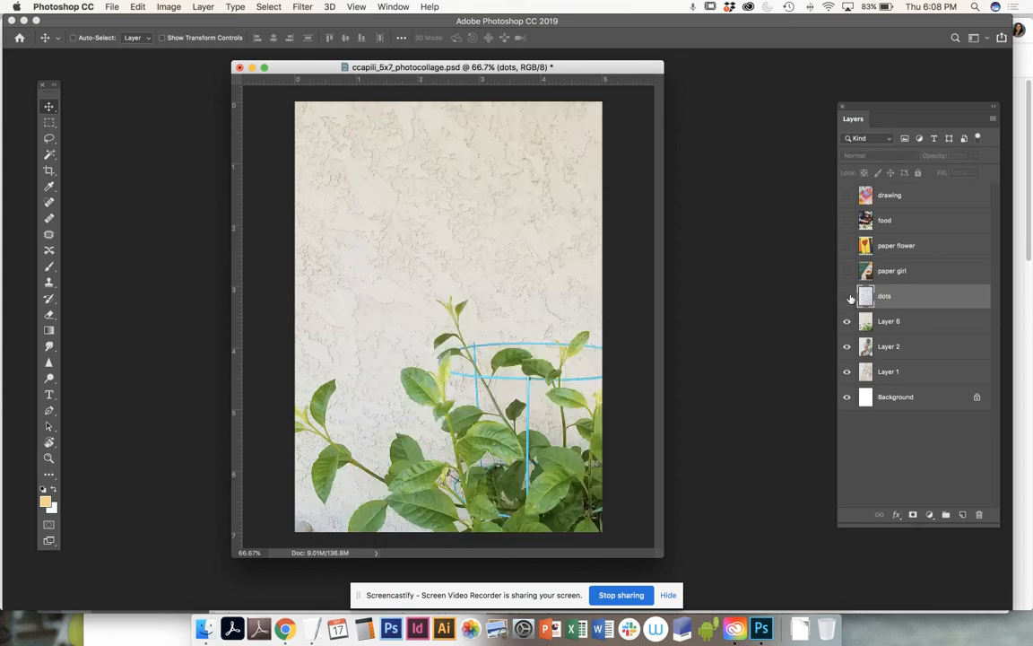
double_click(891, 322)
text(p)
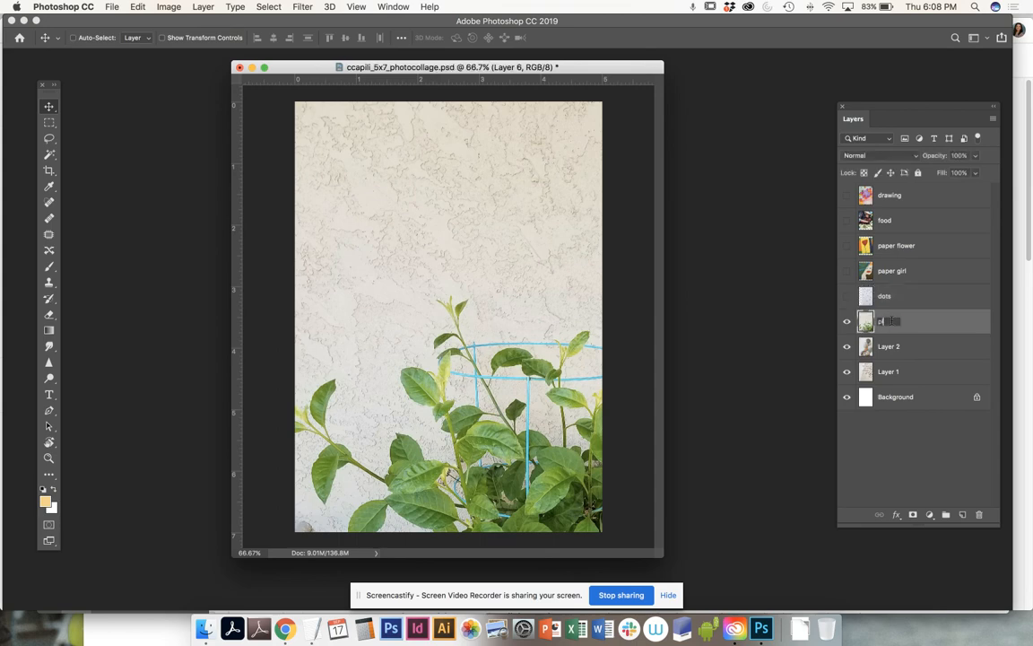
text(lant)
key(Return)
Hide the plant layer and rename Layer 2 as rocks.
click(847, 322)
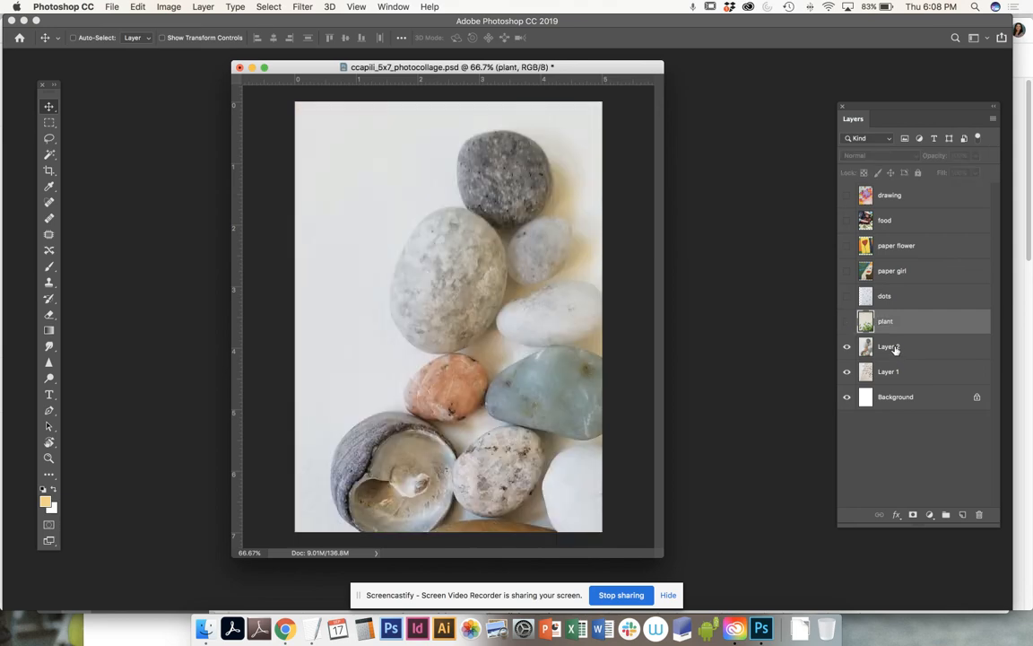
double_click(890, 347)
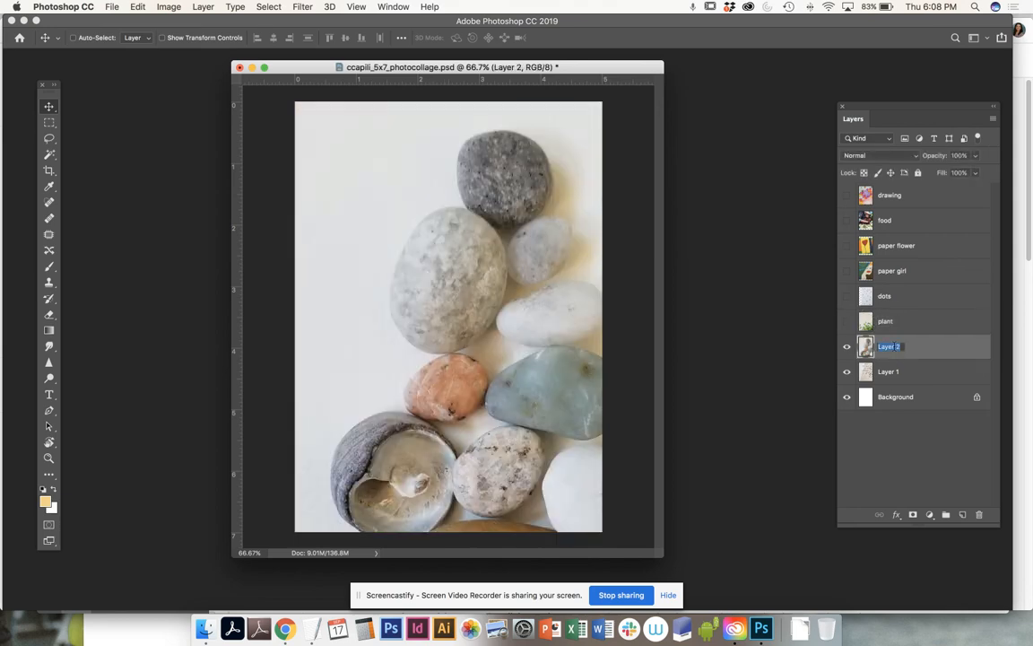
text(s)
Hide the rocks layer and rename Layer 1, the leaf sketch, as drawing2.
click(846, 346)
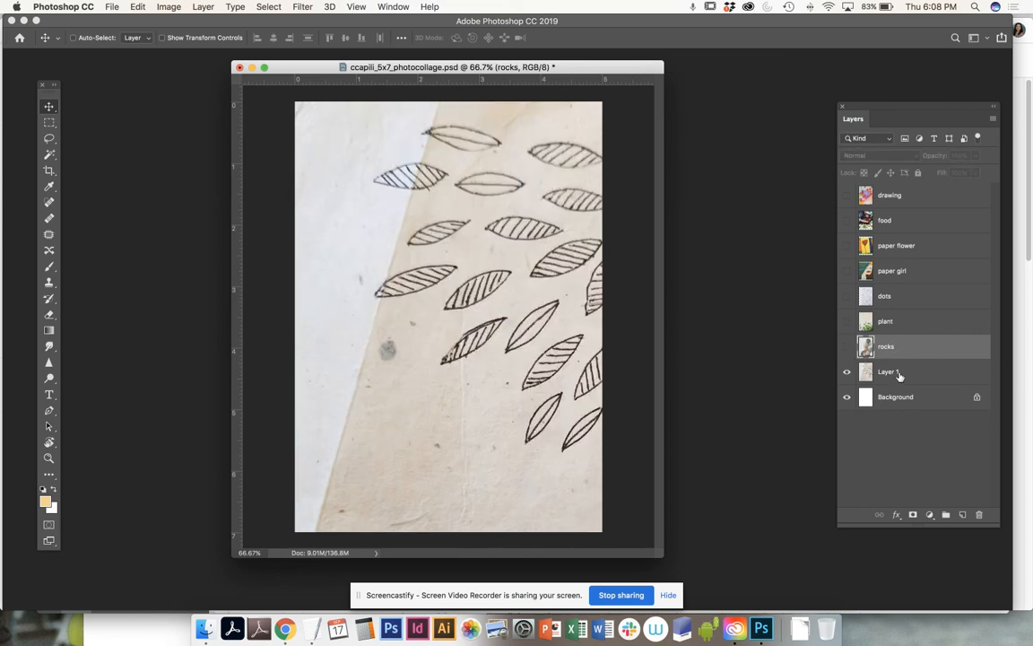
click(848, 371)
double_click(889, 372)
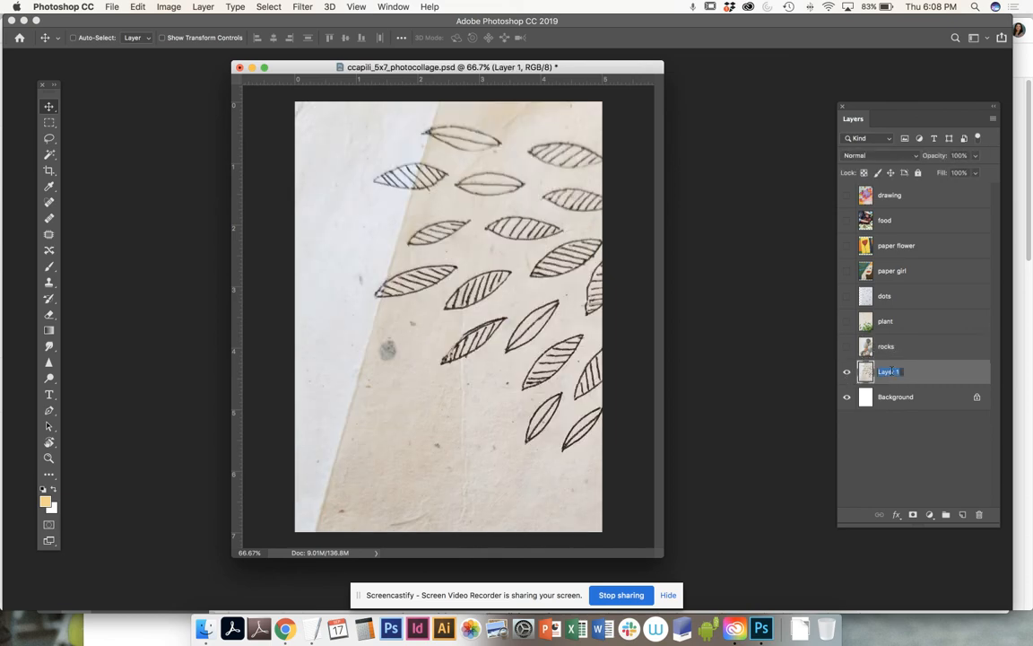
text(drawing2)
key(Return)
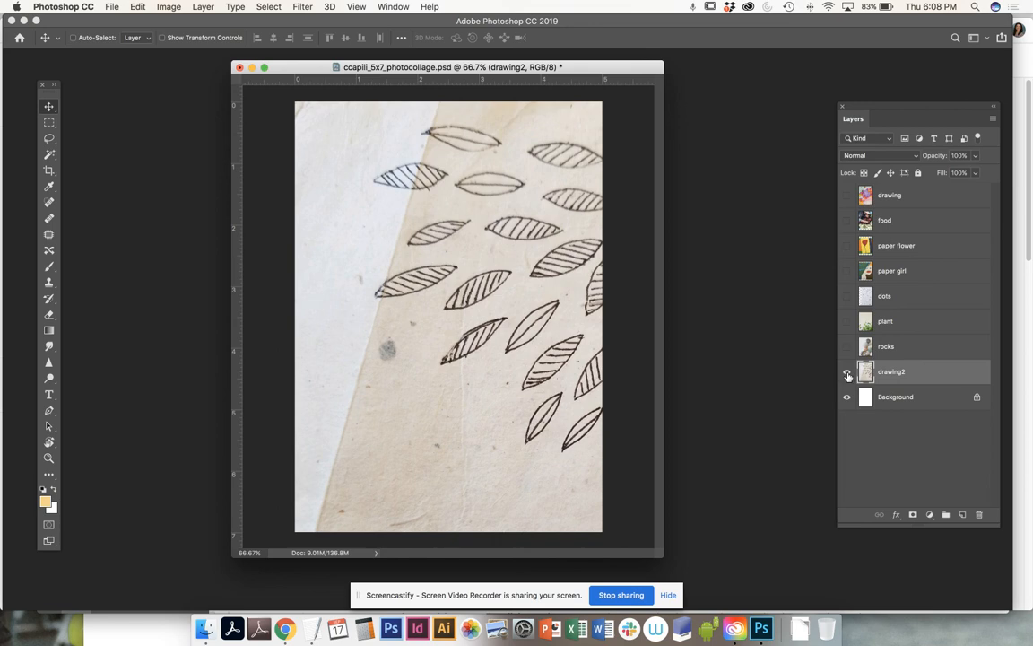
Toggle the drawing2 layer's visibility, and show all hidden layers again one by one from rocks up to drawing.
click(848, 373)
click(847, 373)
click(847, 346)
click(847, 321)
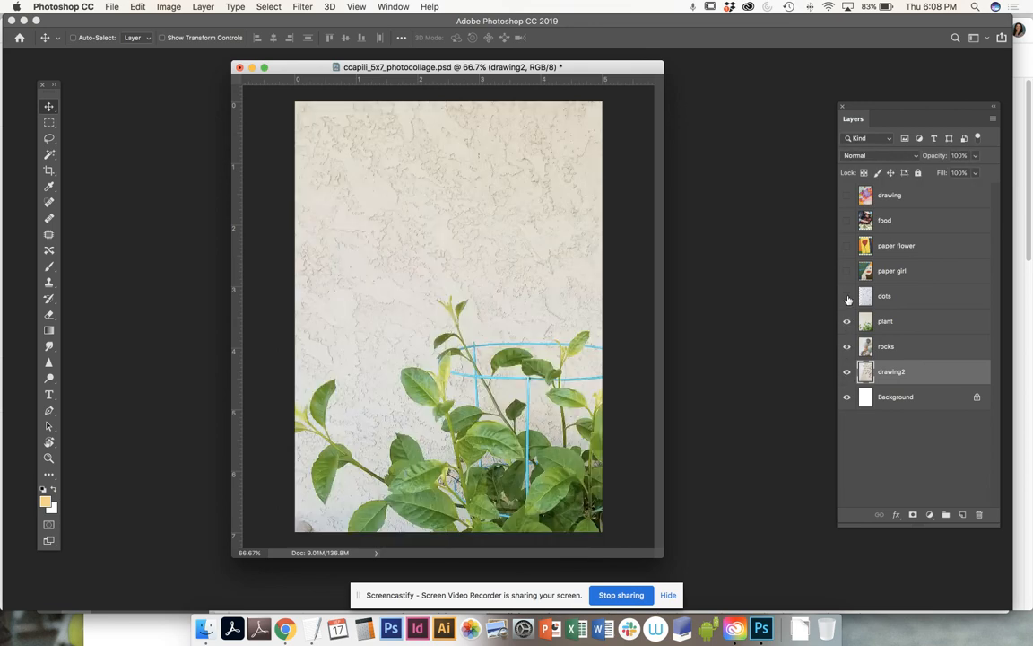
click(847, 296)
click(847, 270)
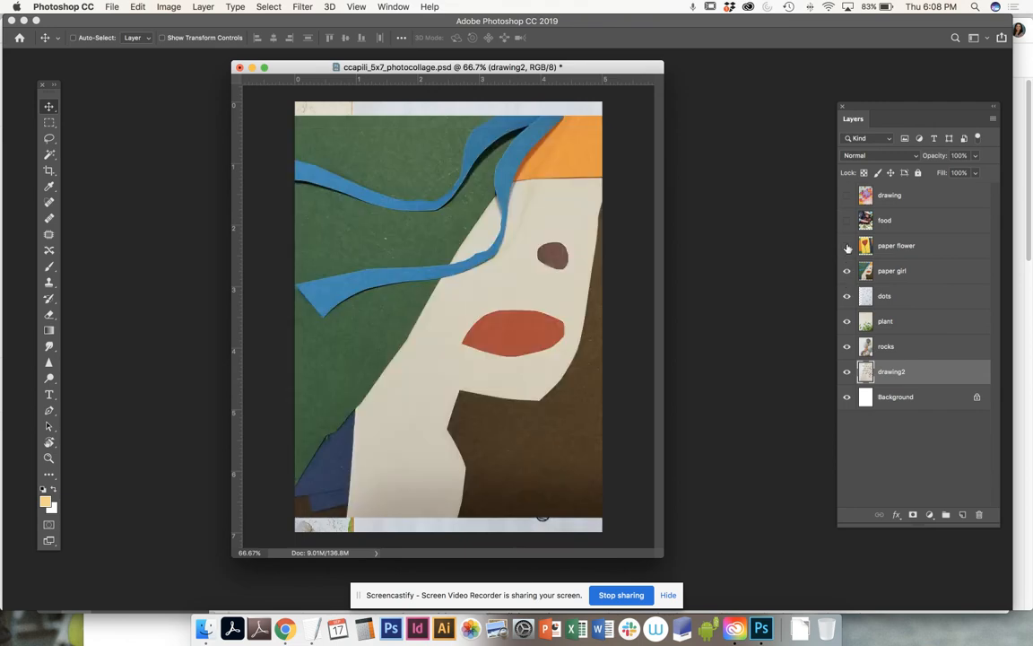
click(846, 246)
click(847, 221)
click(847, 195)
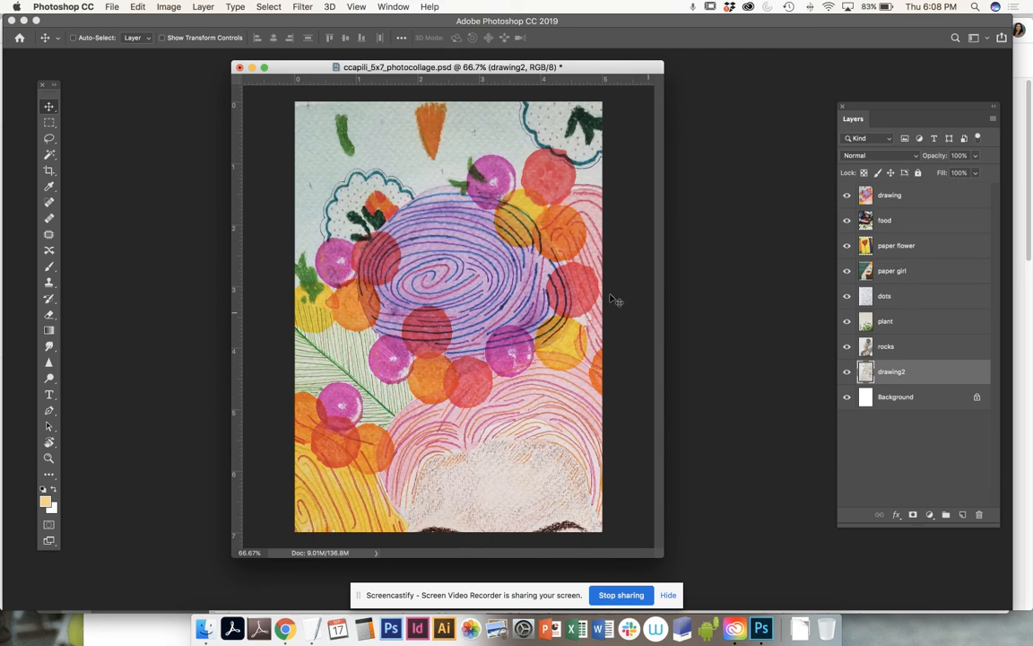
Hide the drawing and food layers and save the collage document.
click(846, 195)
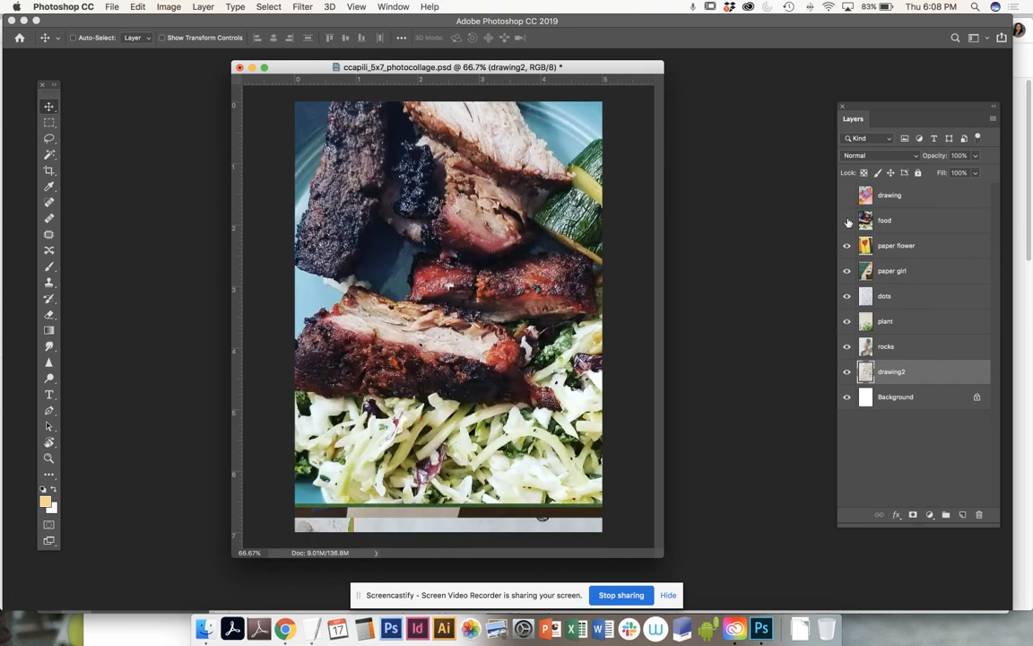
click(846, 221)
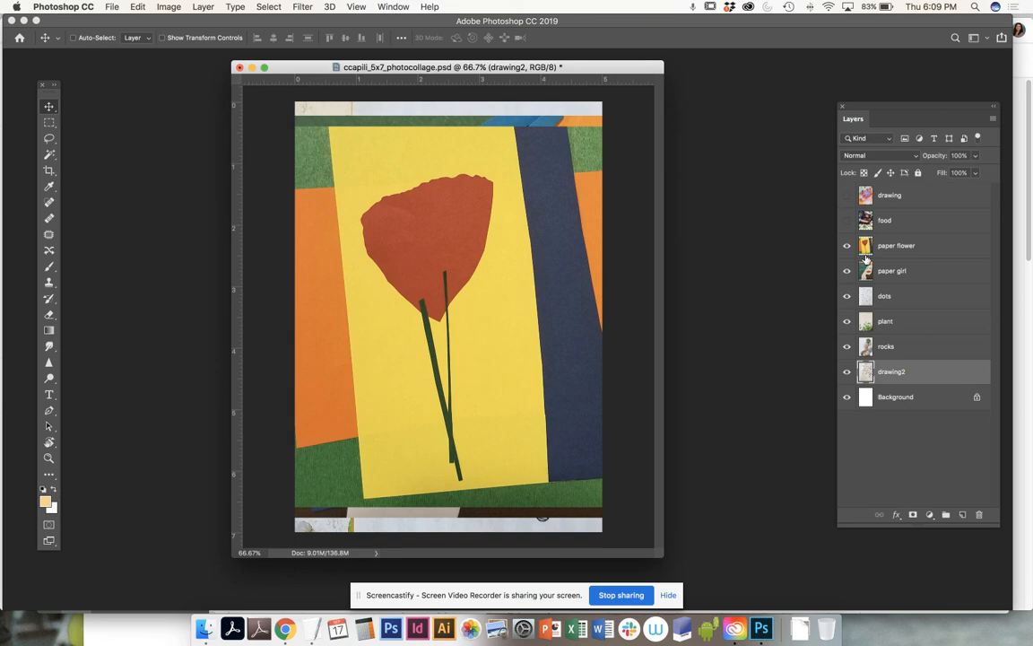
key(cmd+s)
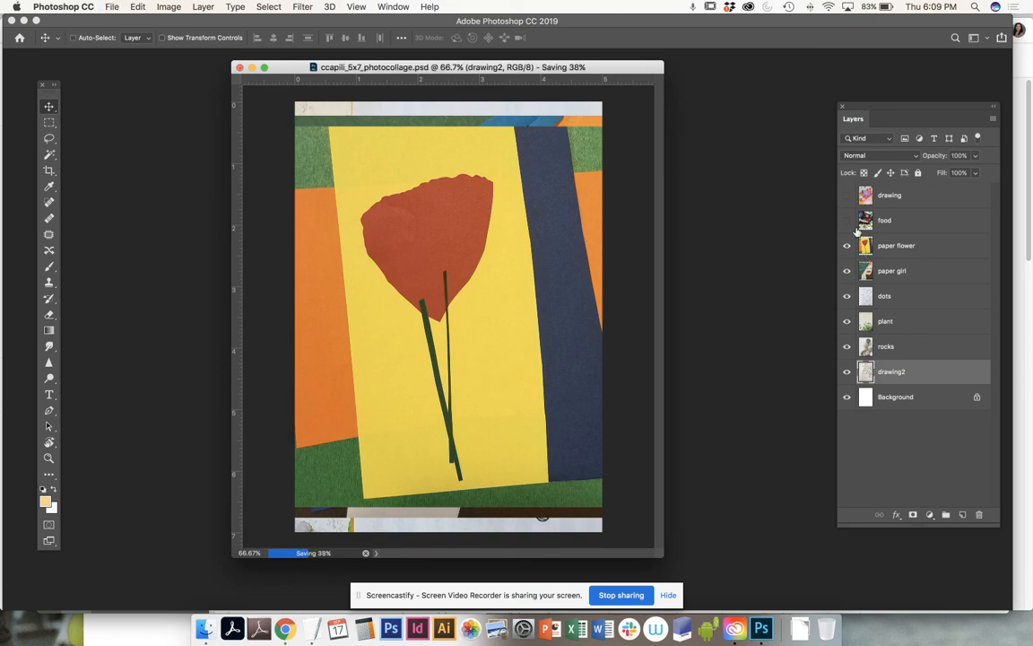